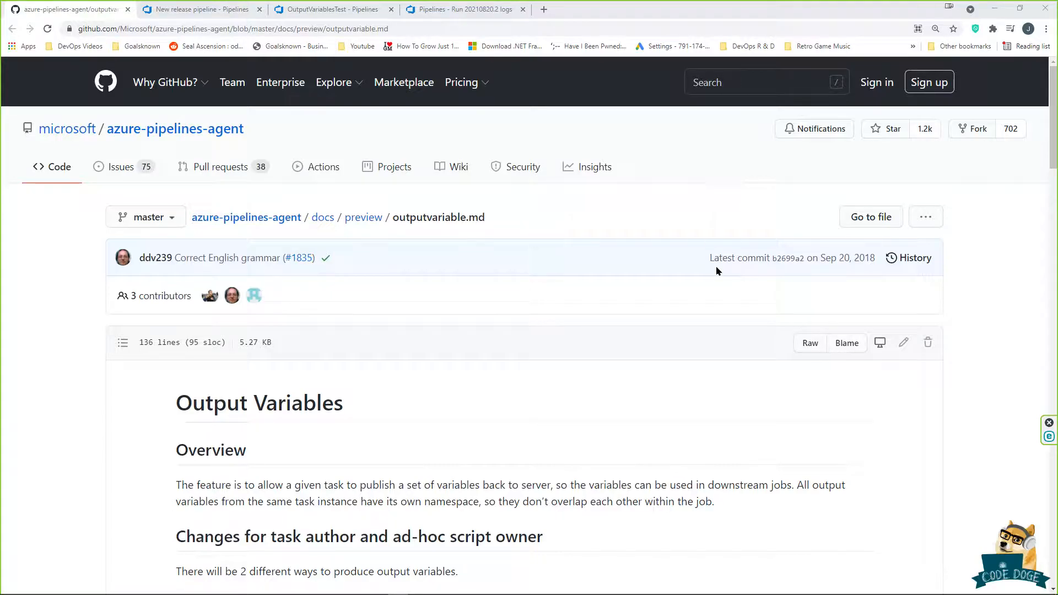
Step: Scroll the outputvariable.md page down to the task.json OutputVariables example
{"action": "scroll", "coordinate": [713, 262], "scroll_direction": "down", "scroll_amount": 5}
{"action": "scroll", "coordinate": [556, 375], "scroll_direction": "down", "scroll_amount": 1}
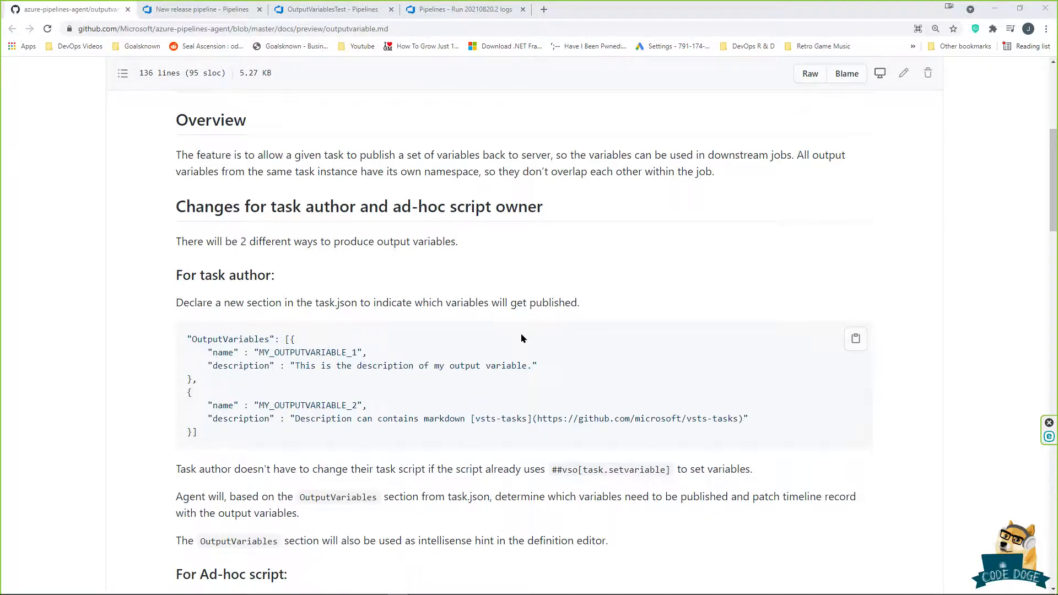
Step: In the New release pipeline, review the Set task's script path
{"action": "left_click", "coordinate": [220, 11]}
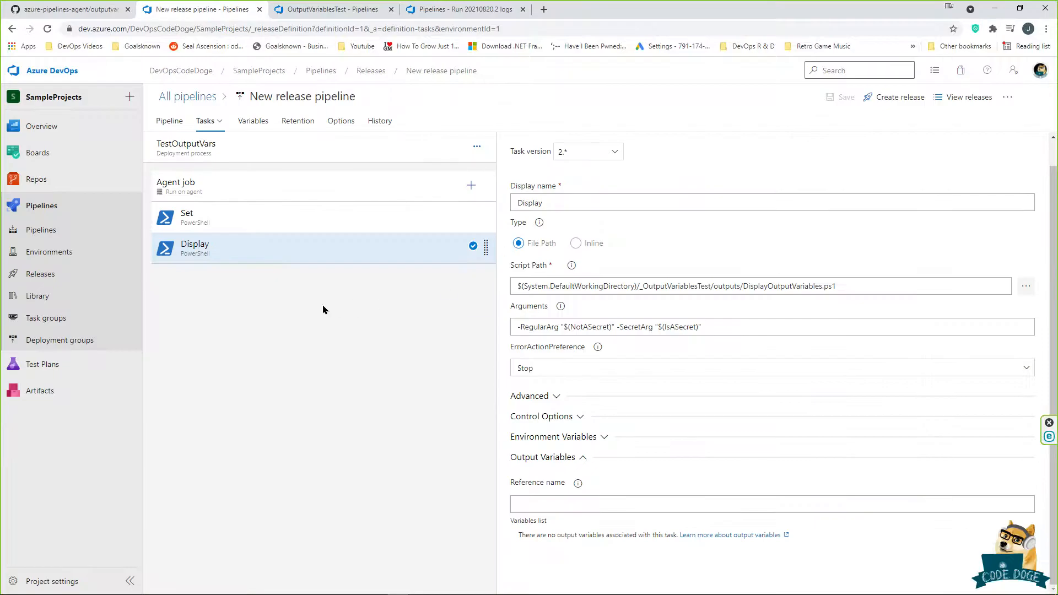
{"action": "left_click", "coordinate": [318, 210]}
{"action": "left_click", "coordinate": [857, 313]}
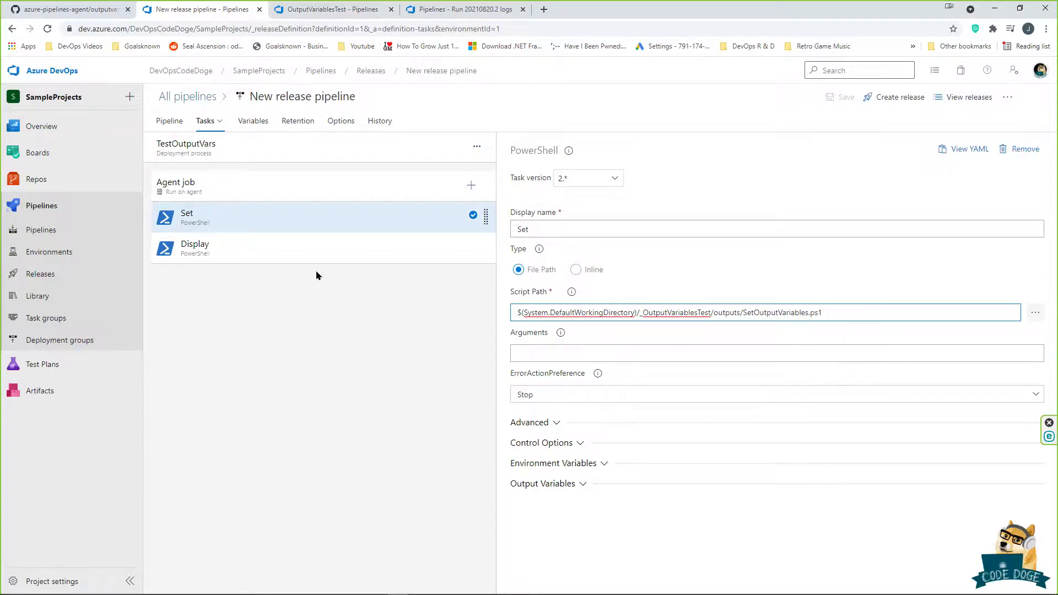
Step: Inspect the Display task's script path and its arguments passing NotASecret and IsASecret
{"action": "left_click", "coordinate": [331, 253]}
{"action": "left_click", "coordinate": [860, 306]}
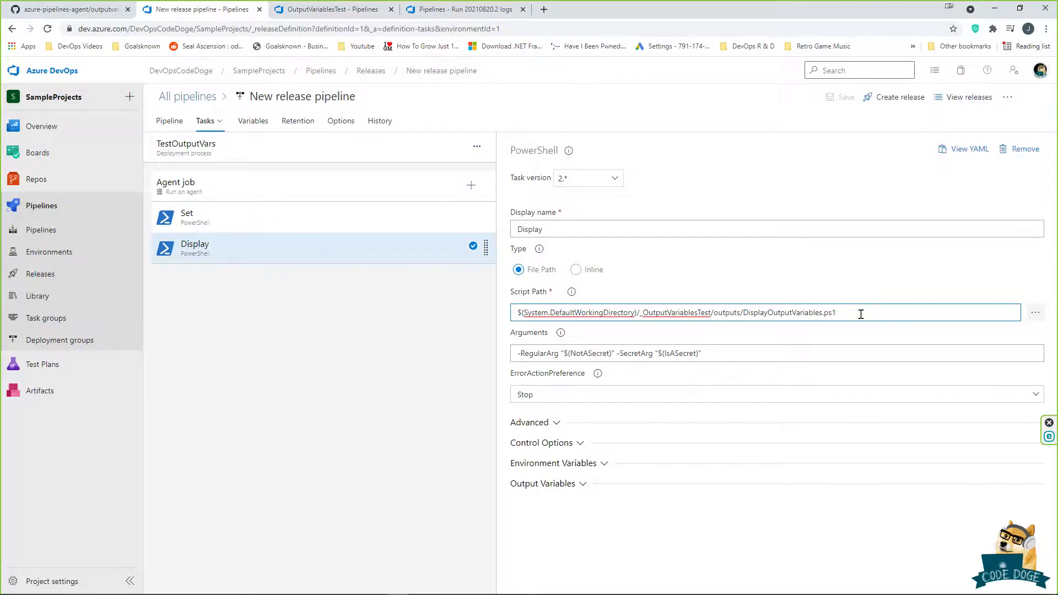
{"action": "left_click", "coordinate": [726, 353]}
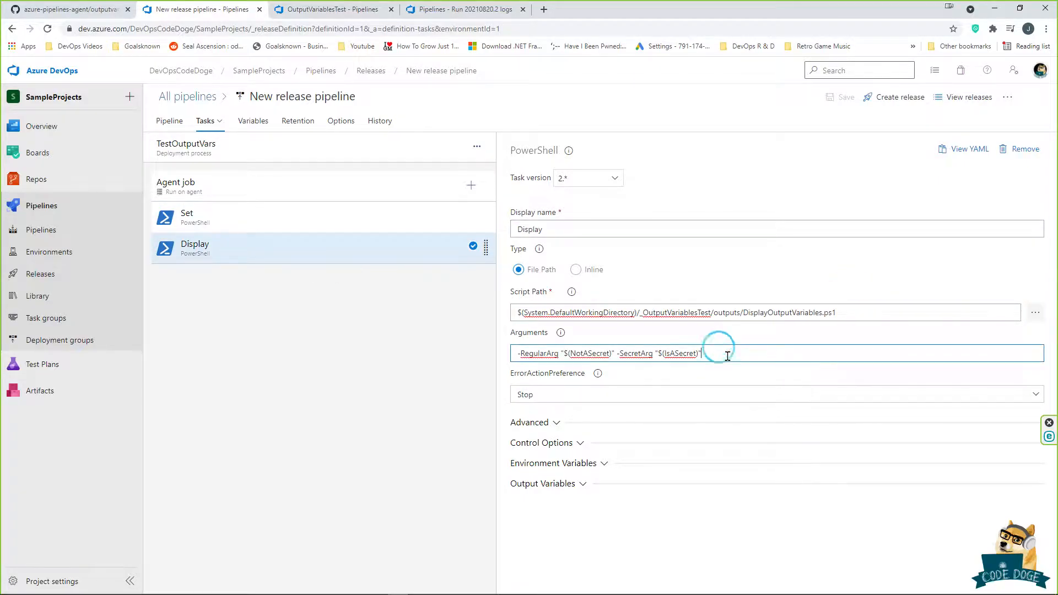
{"action": "double_click", "coordinate": [565, 353]}
{"action": "left_click_drag", "start_coordinate": [515, 353], "coordinate": [722, 344]}
{"action": "left_click", "coordinate": [739, 353]}
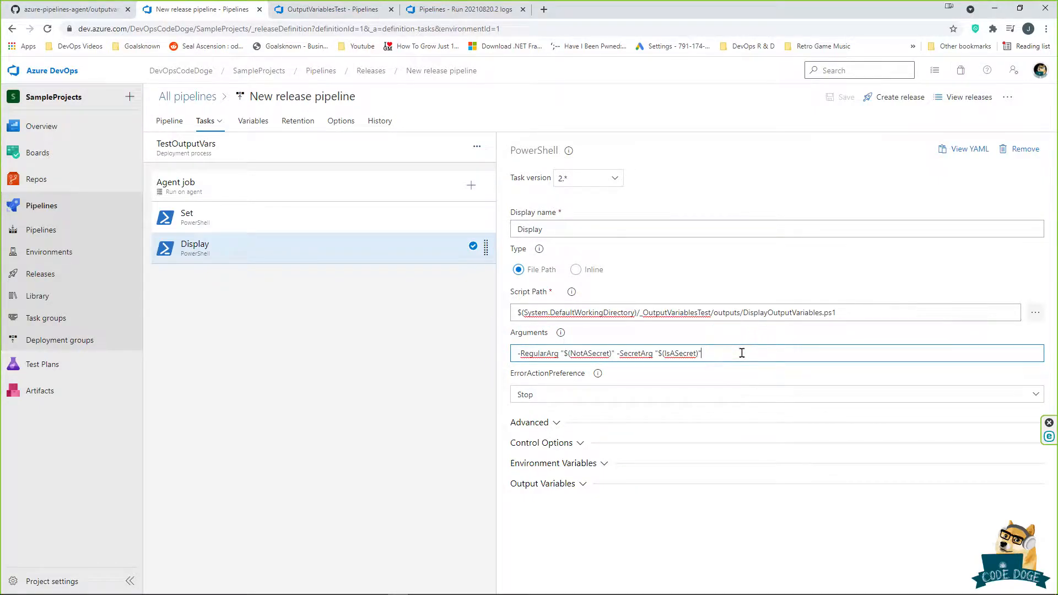
Step: In the OutputVariablesTest YAML, review the first task's inputs on lines 14–17
{"action": "left_click", "coordinate": [333, 13]}
{"action": "scroll", "coordinate": [597, 265], "scroll_direction": "down", "scroll_amount": 2}
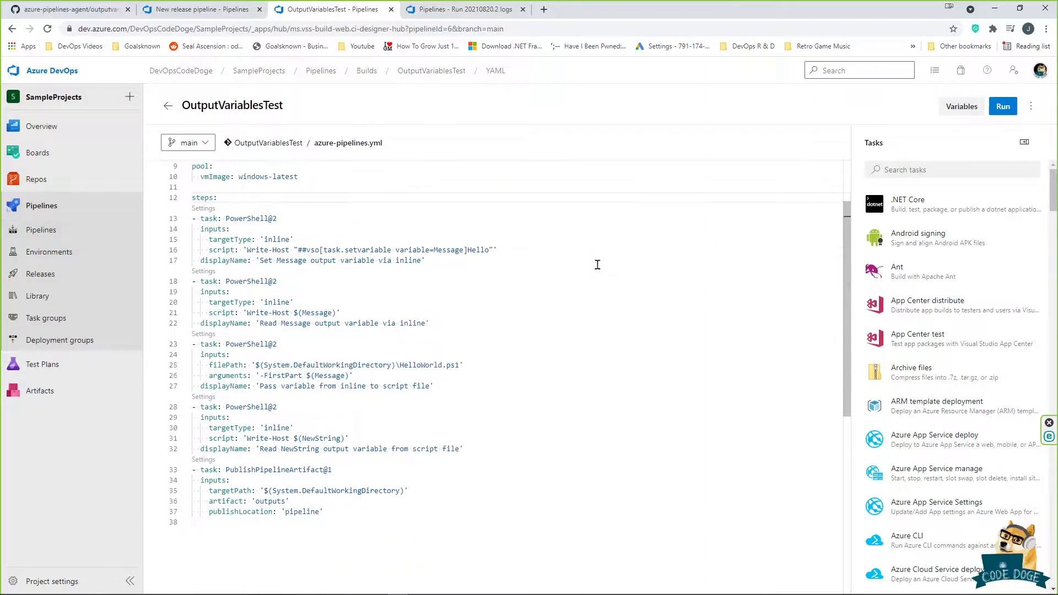
{"action": "scroll", "coordinate": [573, 321], "scroll_direction": "up", "scroll_amount": 1}
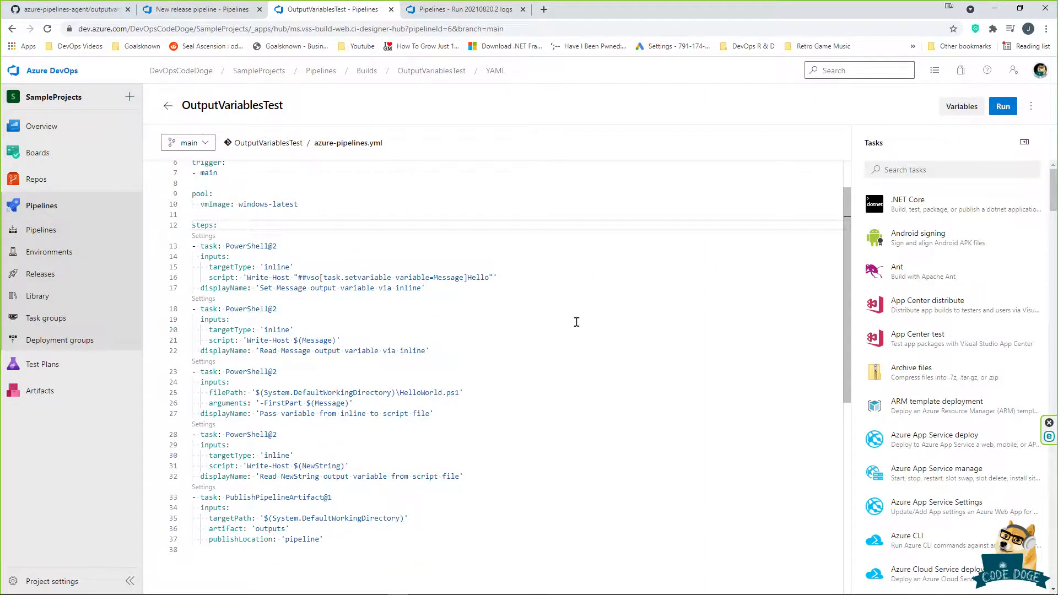
{"action": "left_click_drag", "start_coordinate": [504, 287], "coordinate": [191, 261]}
{"action": "left_click_drag", "start_coordinate": [508, 287], "coordinate": [193, 257]}
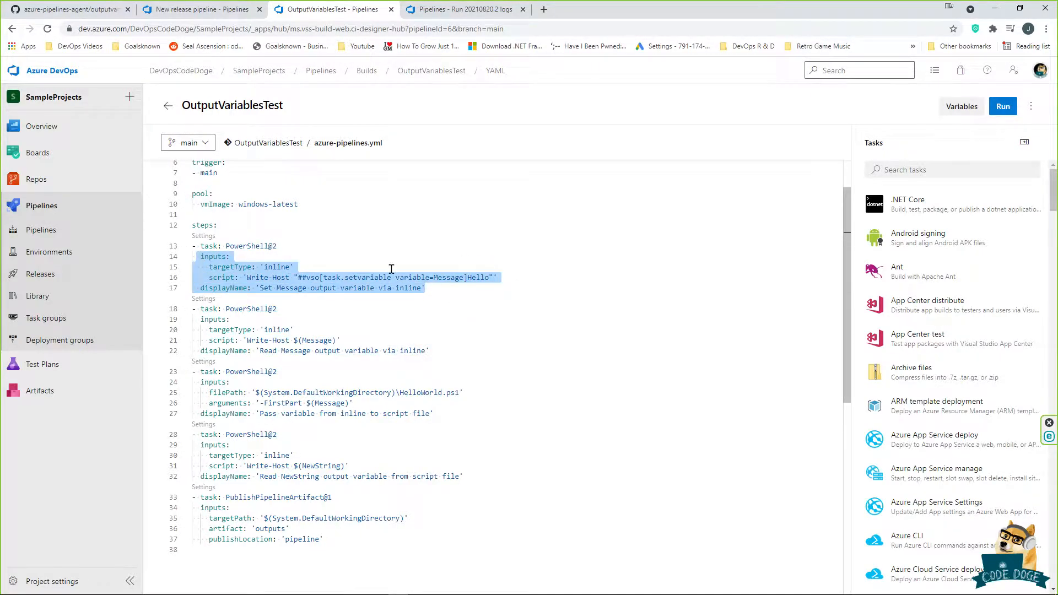
{"action": "left_click", "coordinate": [389, 353]}
Step: Review the third task passing $(Message) as -FirstPart to HelloWorld.ps1
{"action": "left_click_drag", "start_coordinate": [429, 351], "coordinate": [192, 319]}
{"action": "scroll", "coordinate": [449, 377], "scroll_direction": "down", "scroll_amount": 1}
{"action": "left_click_drag", "start_coordinate": [448, 377], "coordinate": [192, 354]}
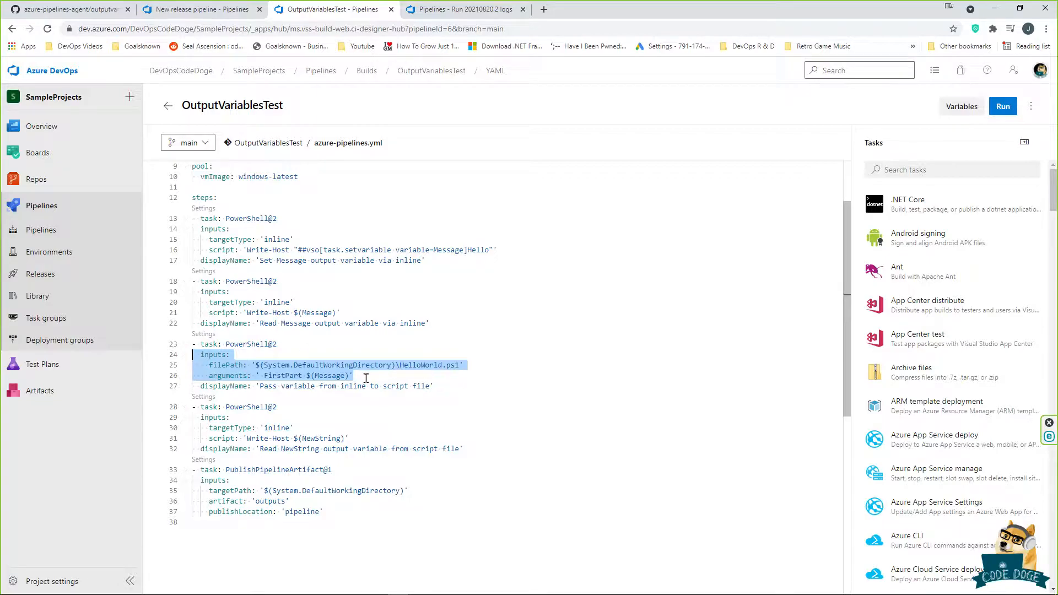
{"action": "left_click", "coordinate": [256, 376]}
{"action": "left_click_drag", "start_coordinate": [260, 376], "coordinate": [330, 375]}
{"action": "left_click", "coordinate": [452, 364]}
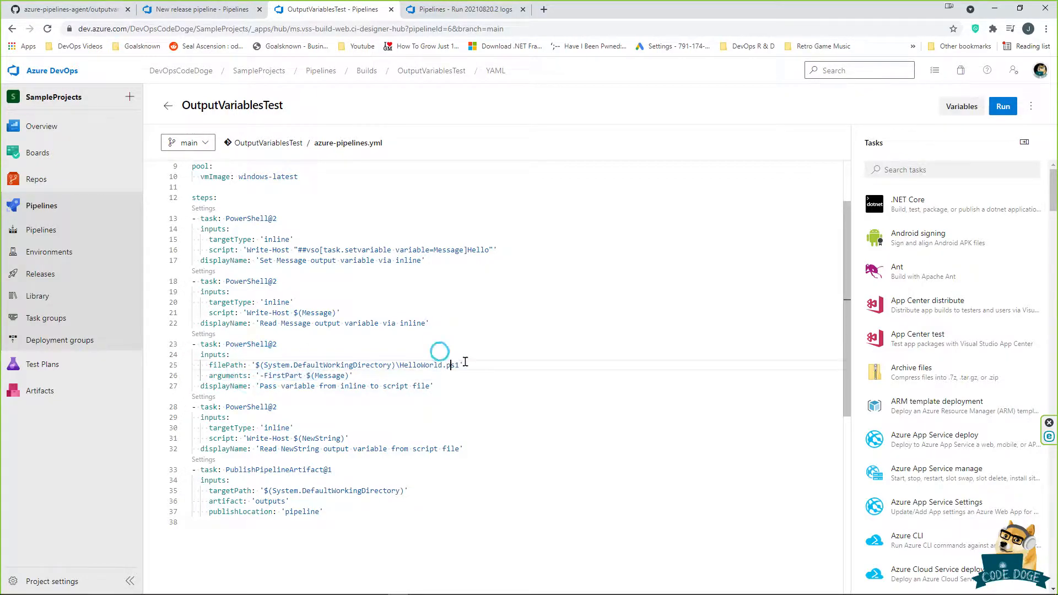
{"action": "left_click", "coordinate": [442, 365]}
Step: Review the NewString inline task on lines 28–32 and return to the top
{"action": "left_click_drag", "start_coordinate": [485, 452], "coordinate": [170, 413]}
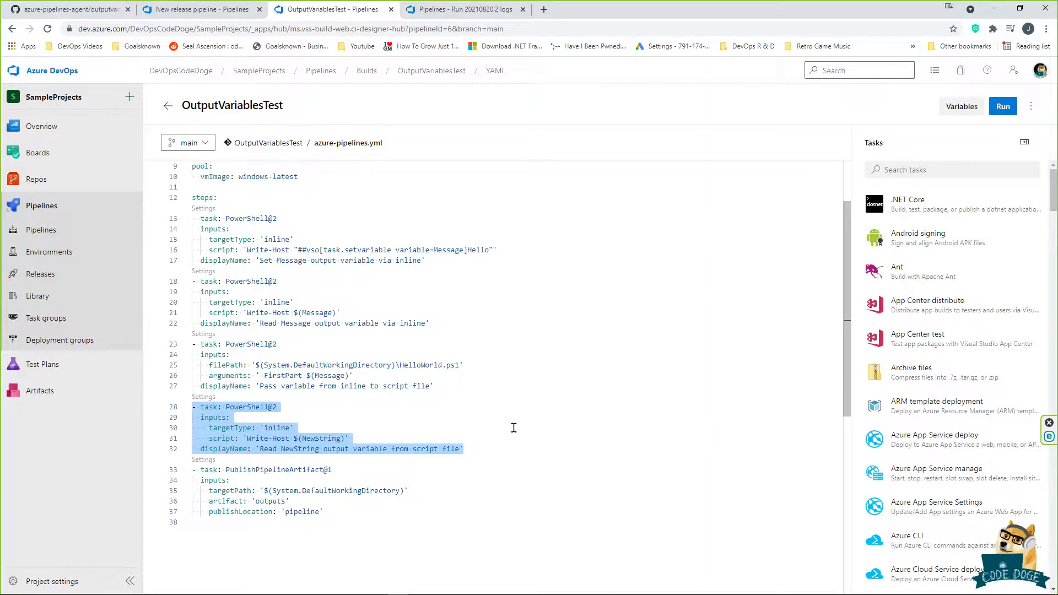
{"action": "scroll", "coordinate": [461, 391], "scroll_direction": "up", "scroll_amount": 1}
{"action": "scroll", "coordinate": [461, 390], "scroll_direction": "up", "scroll_amount": 1}
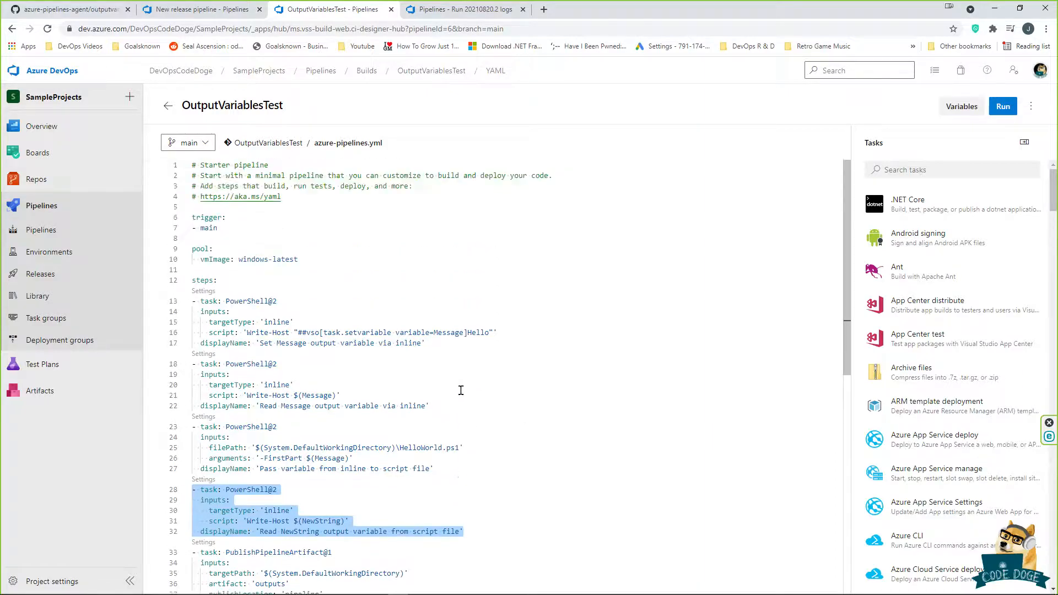
Step: In run 20210820.2, read the Set Message, Read Message and Pass variable step logs
{"action": "left_click", "coordinate": [457, 11]}
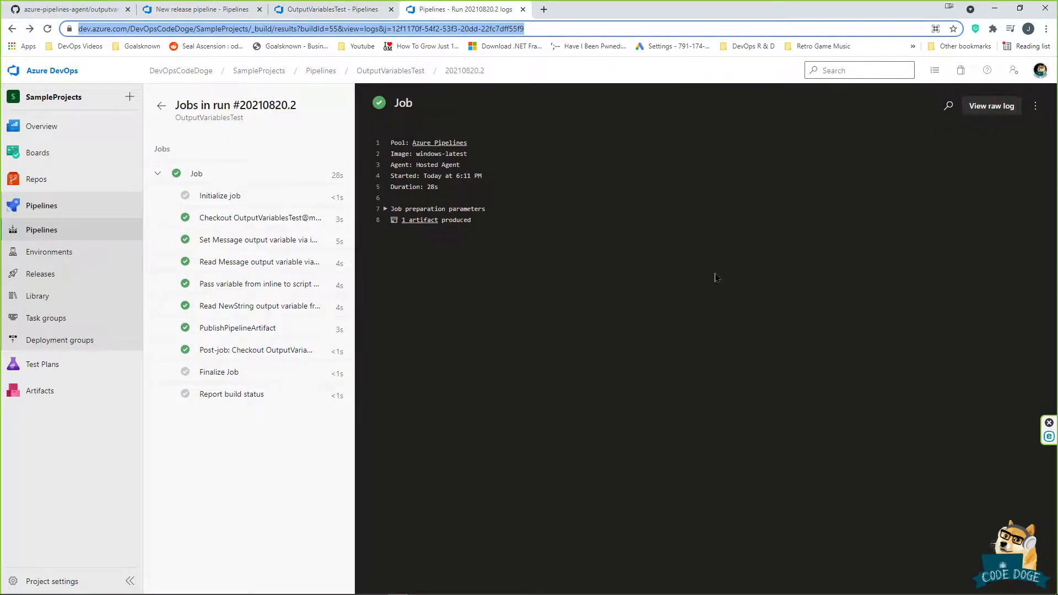
{"action": "left_click", "coordinate": [242, 241]}
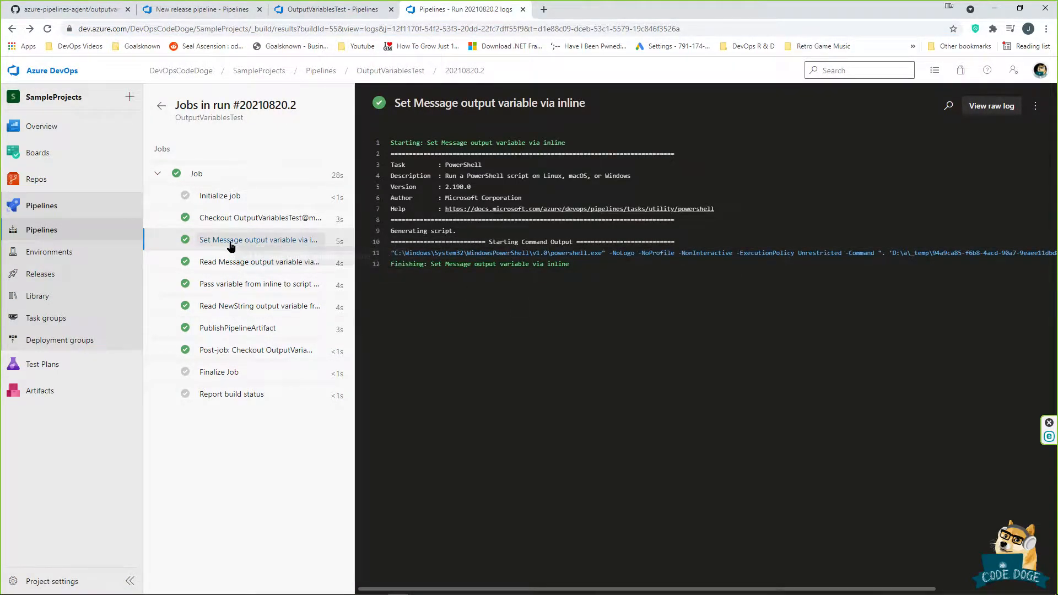
{"action": "left_click", "coordinate": [238, 262]}
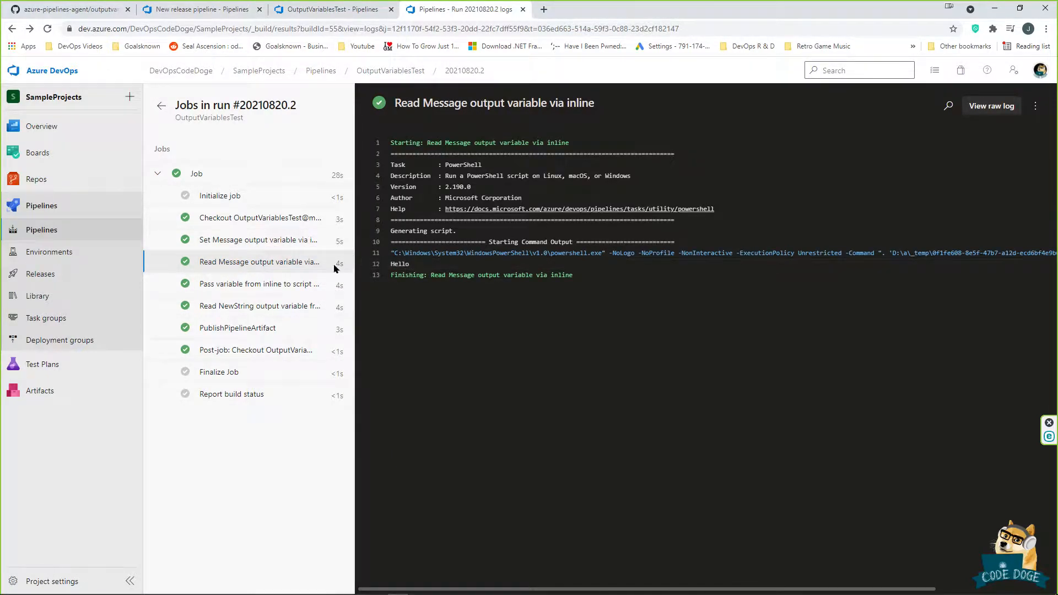
{"action": "left_click", "coordinate": [252, 284]}
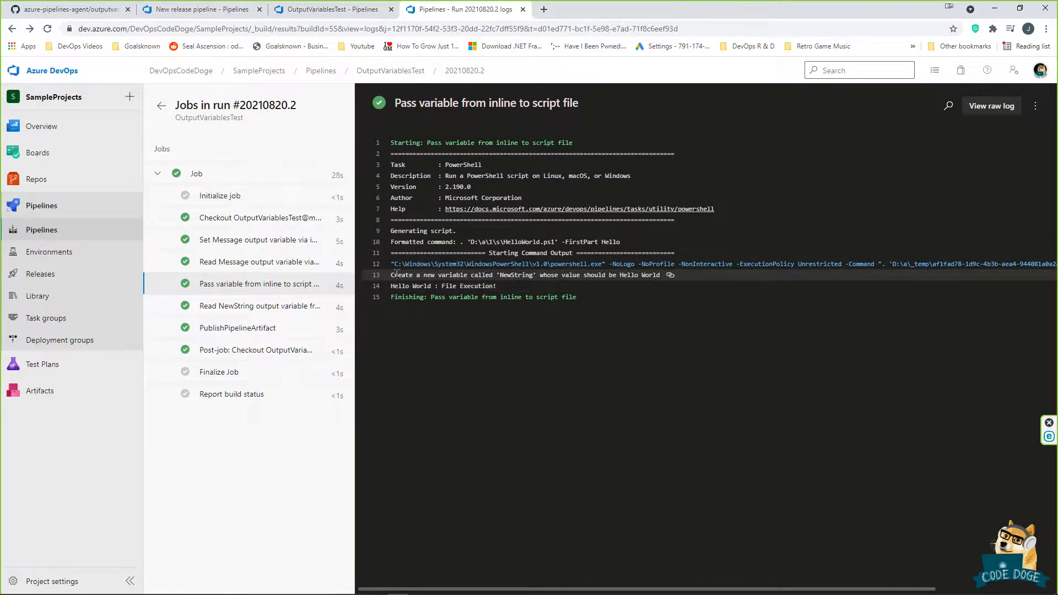
{"action": "left_click_drag", "start_coordinate": [390, 274], "coordinate": [591, 279]}
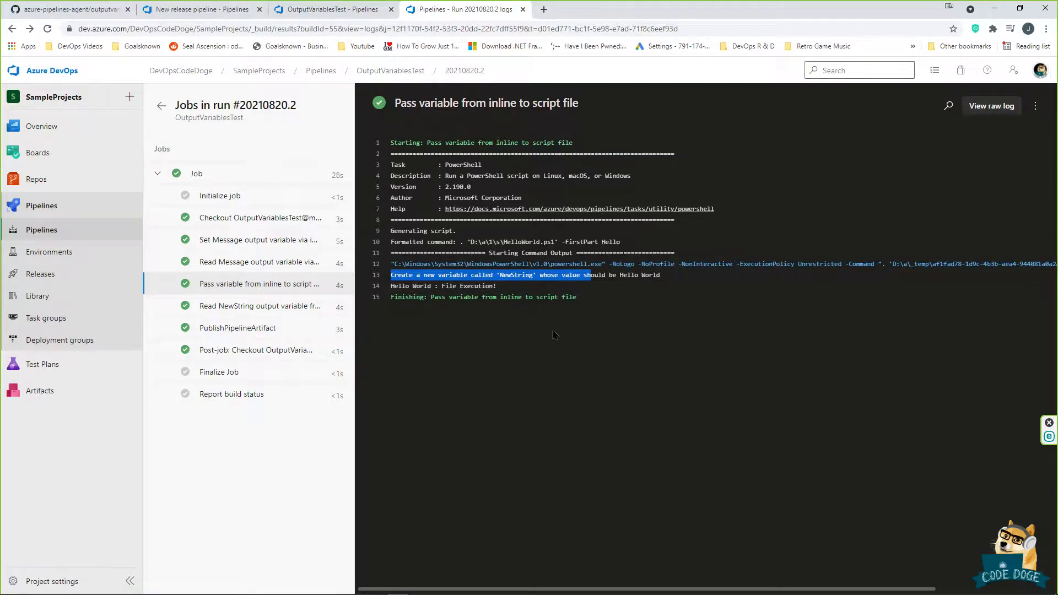
Step: Compare the Read NewString and Pass variable logs, highlighting the Hello World value
{"action": "left_click", "coordinate": [253, 306]}
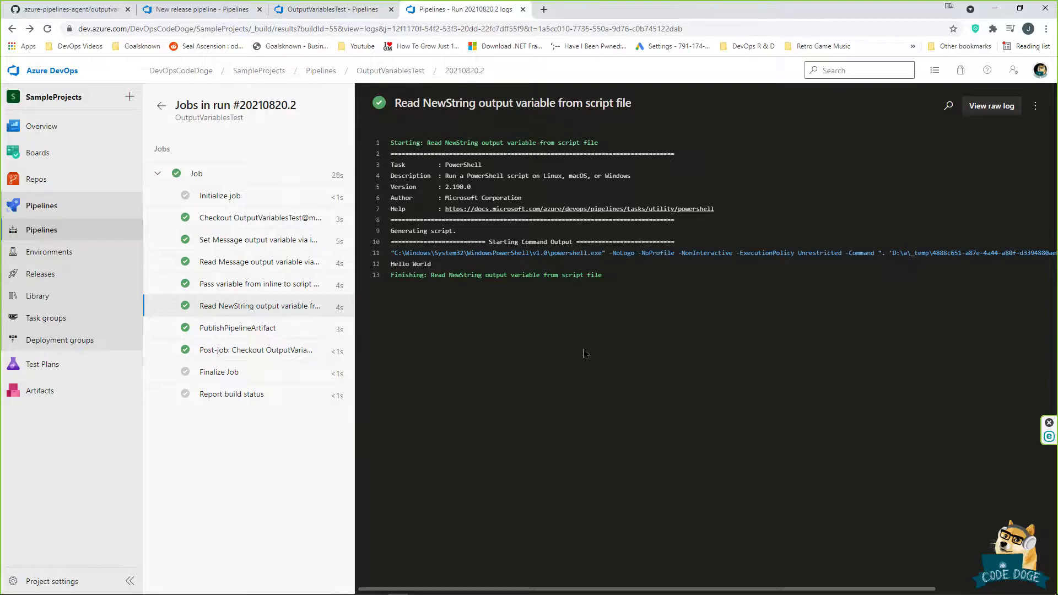
{"action": "left_click", "coordinate": [230, 286]}
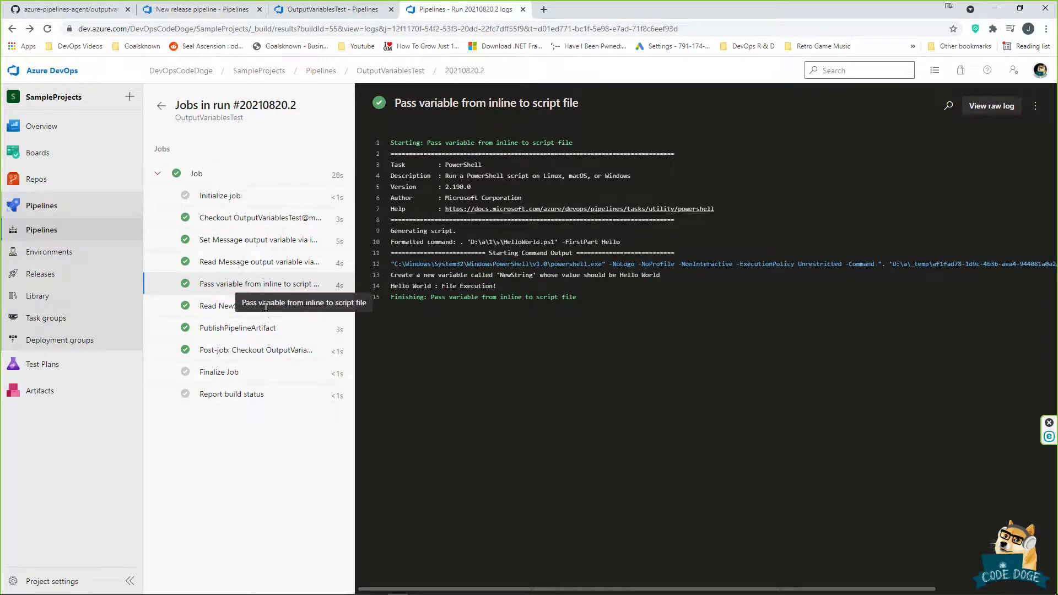
{"action": "left_click", "coordinate": [245, 308]}
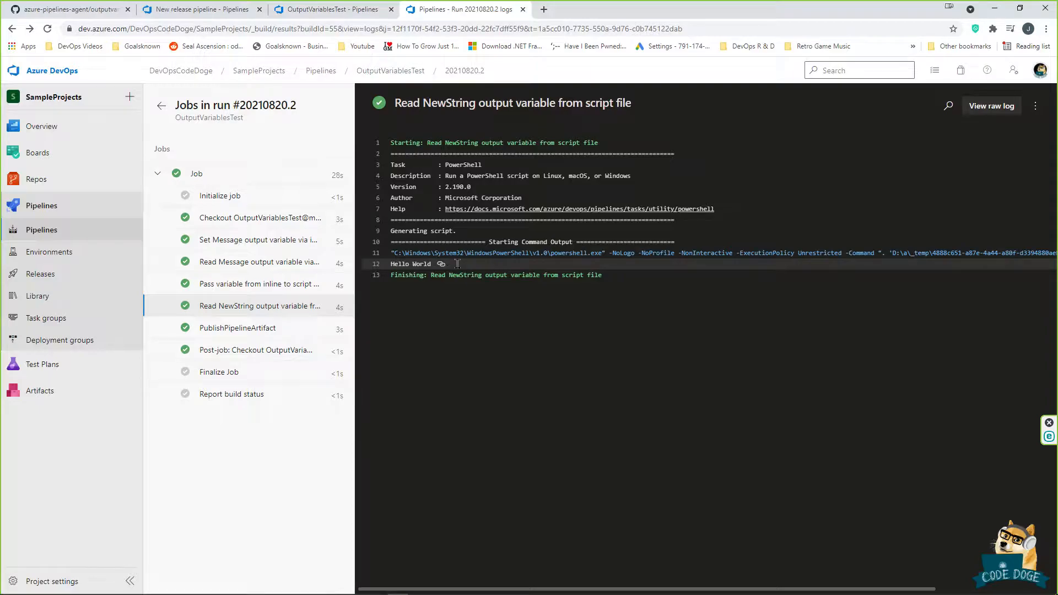
{"action": "left_click", "coordinate": [278, 284]}
{"action": "left_click_drag", "start_coordinate": [612, 275], "coordinate": [660, 275]}
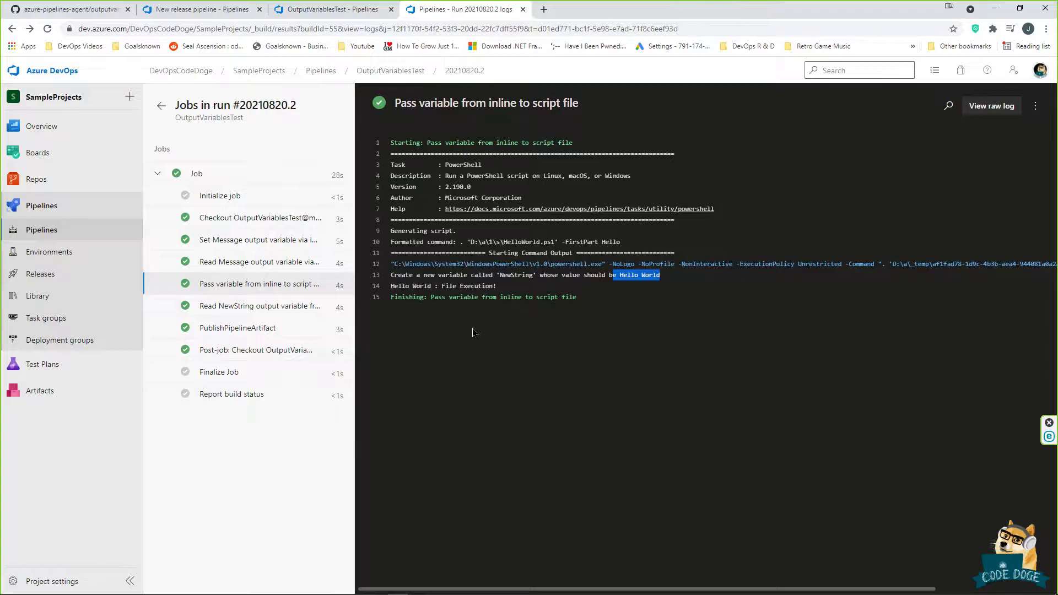
{"action": "key", "text": "ctrl+1"}
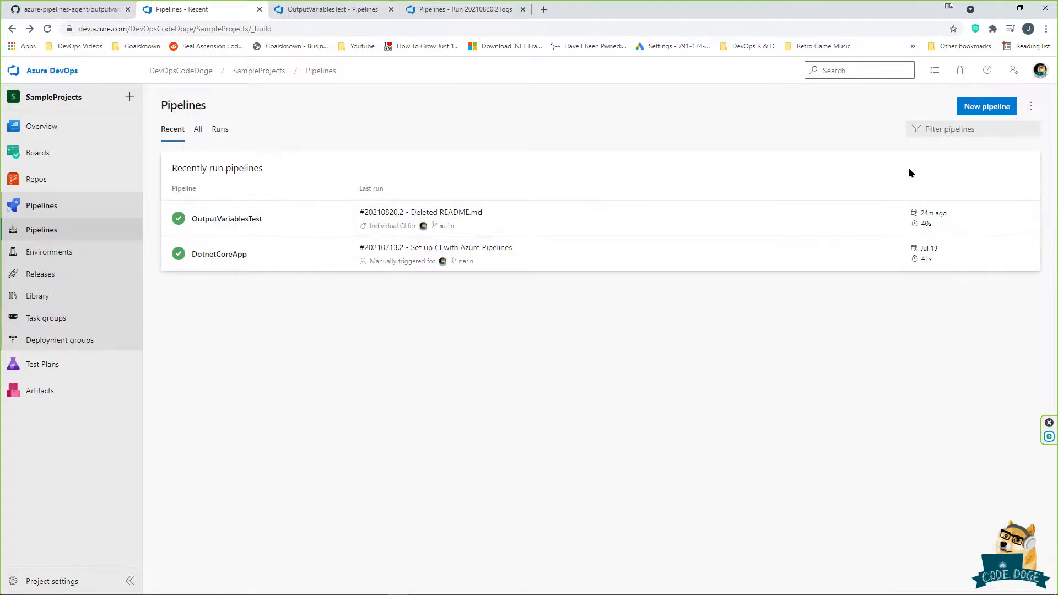
Step: Create a classic pipeline without YAML from the DotnetFrameworkApp repository, starting with an empty job
{"action": "left_click", "coordinate": [992, 107]}
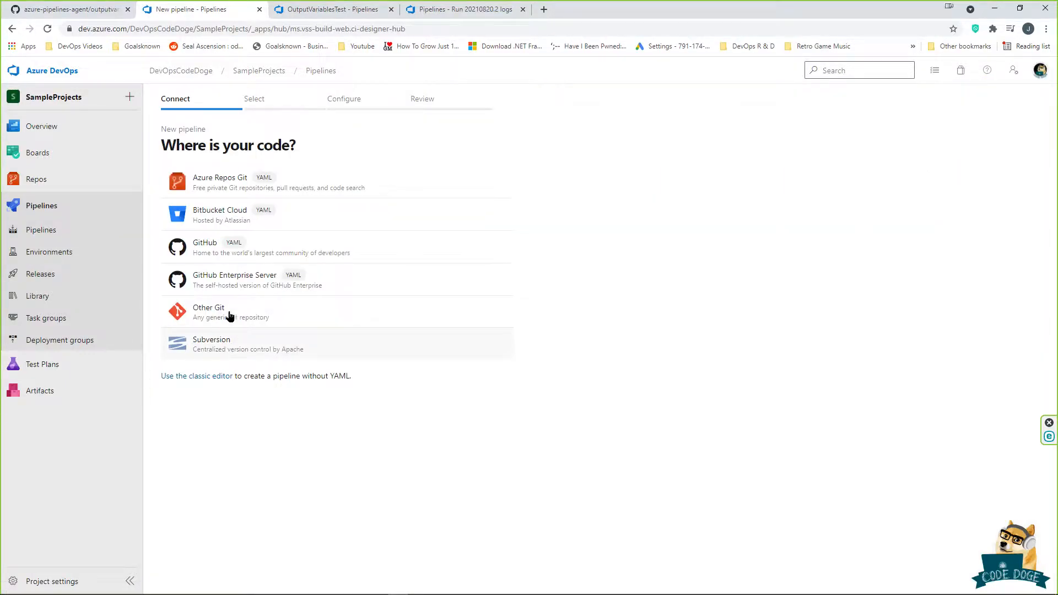
{"action": "left_click", "coordinate": [199, 376]}
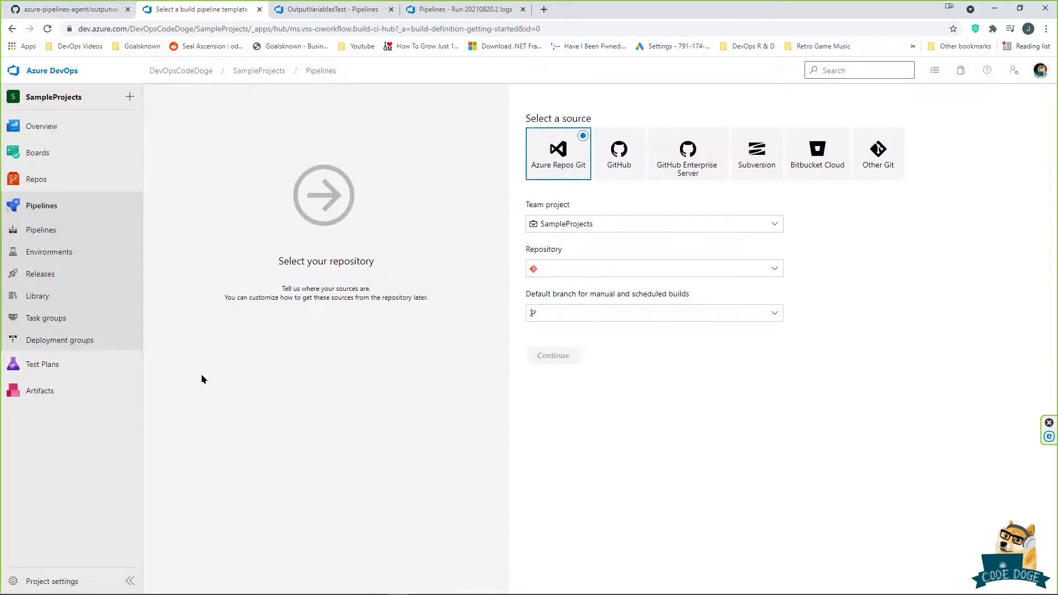
{"action": "left_click", "coordinate": [643, 278]}
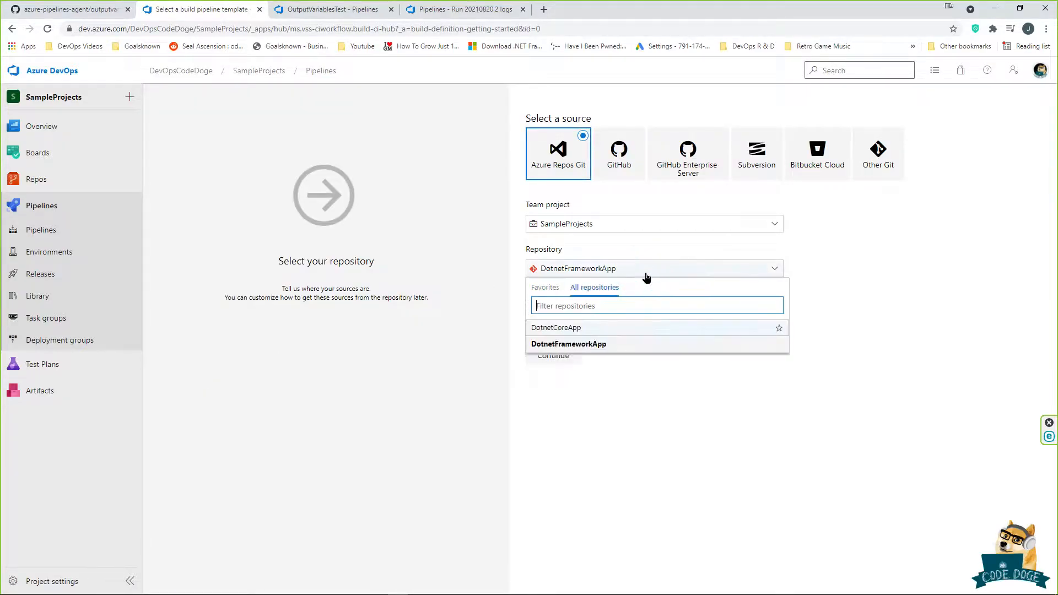
{"action": "left_click", "coordinate": [614, 373]}
{"action": "left_click", "coordinate": [554, 356]}
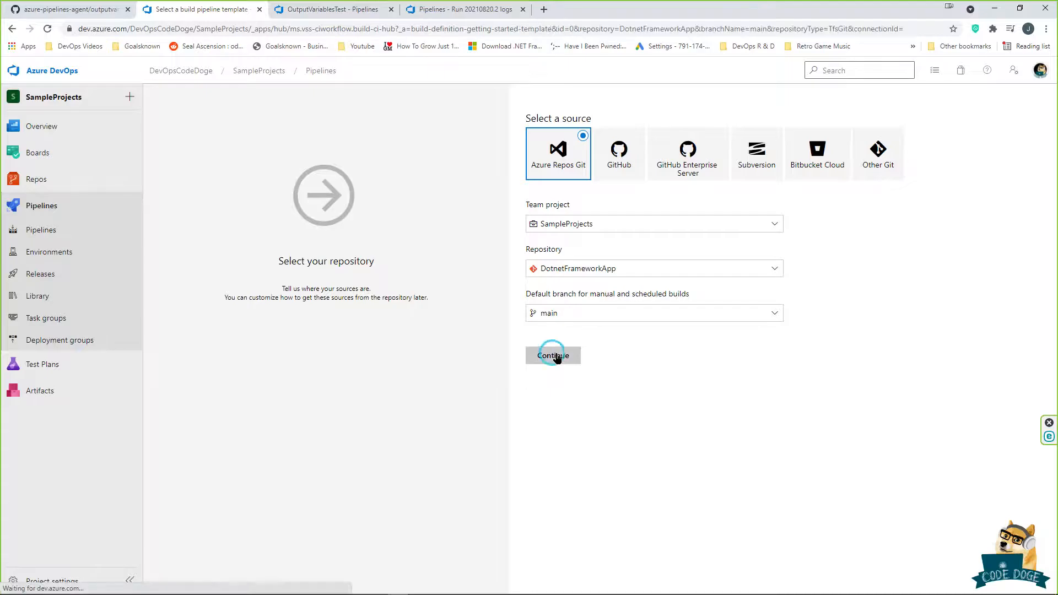
{"action": "left_click", "coordinate": [610, 125]}
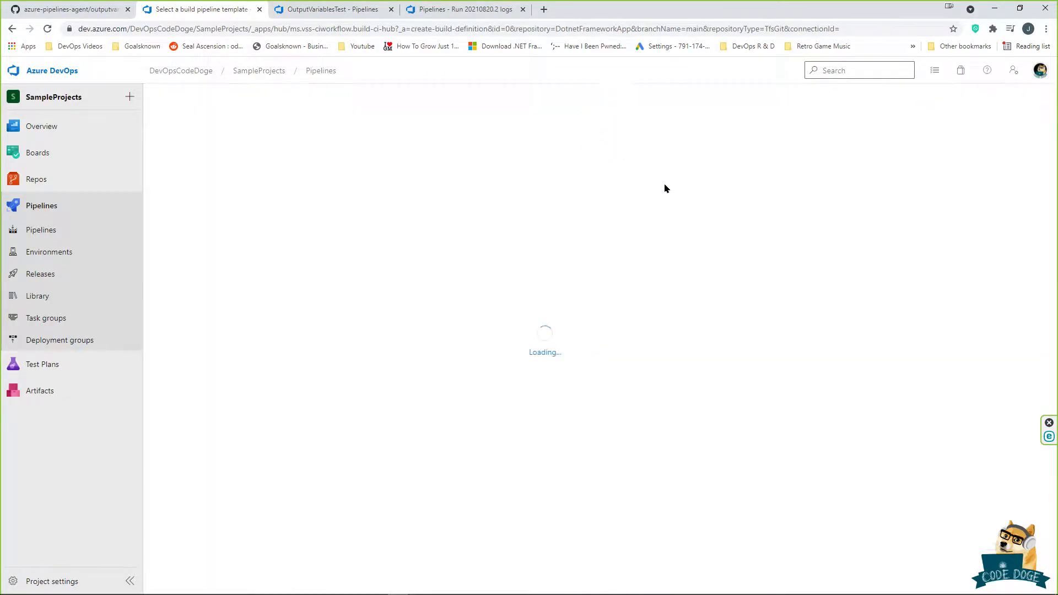
Step: Add two PowerShell tasks to Agent job 1
{"action": "left_click", "coordinate": [368, 247]}
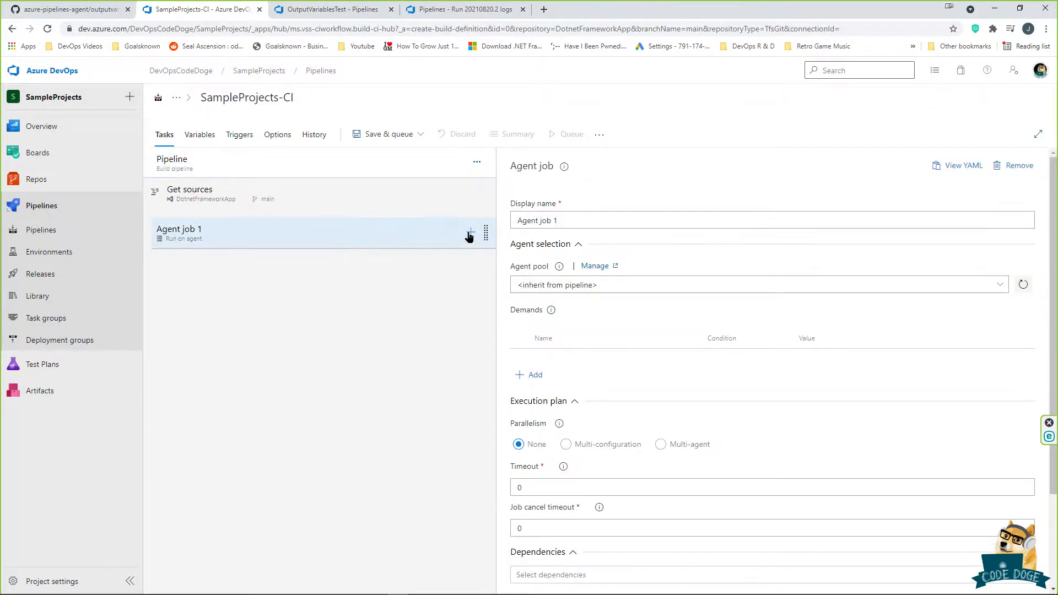
{"action": "left_click", "coordinate": [470, 232]}
{"action": "left_click", "coordinate": [965, 171]}
{"action": "type", "text": "powershell"}
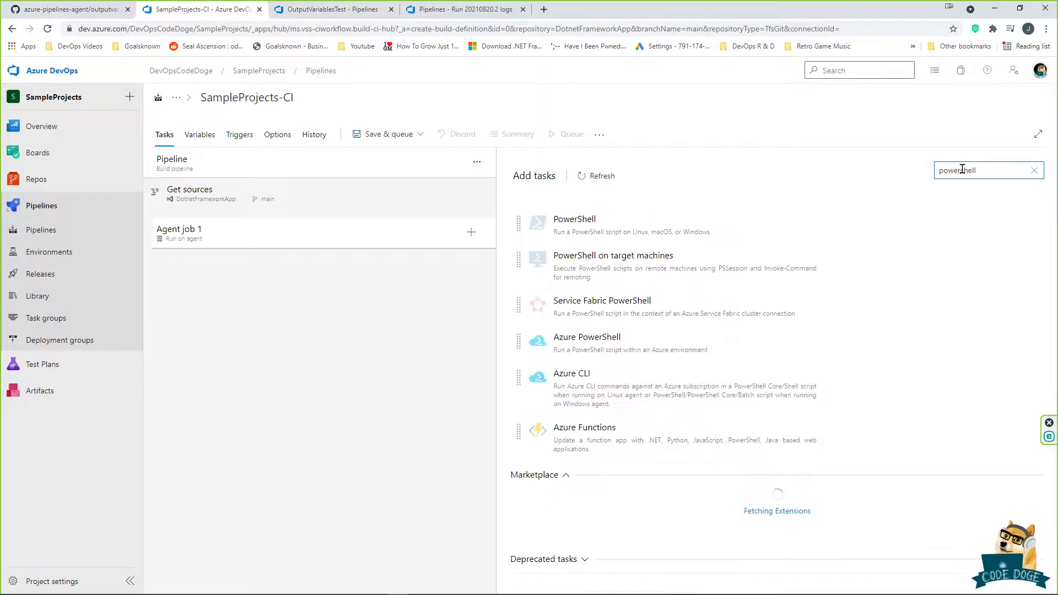
{"action": "left_click", "coordinate": [975, 223]}
Step: Rename the two PowerShell tasks to set and display
{"action": "left_click", "coordinate": [347, 261]}
{"action": "triple_click", "coordinate": [606, 247]}
{"action": "type", "text": "set"}
{"action": "left_click", "coordinate": [314, 290]}
{"action": "triple_click", "coordinate": [611, 251]}
{"action": "type", "text": "display"}
Step: Switch both the set and display tasks to the Inline script type
{"action": "left_click", "coordinate": [357, 266]}
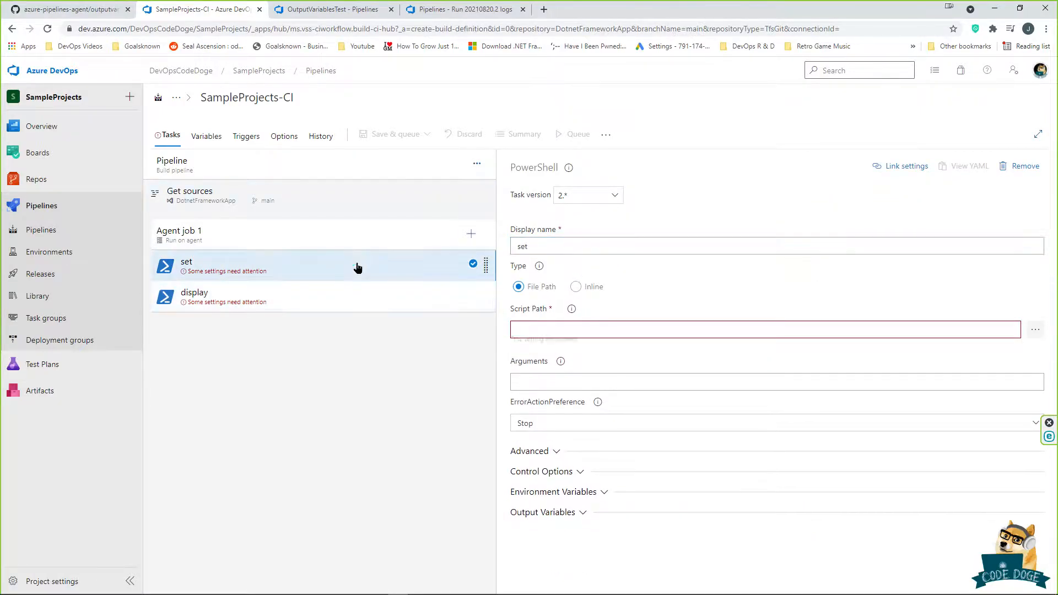
{"action": "left_click", "coordinate": [584, 288]}
{"action": "left_click", "coordinate": [413, 305]}
{"action": "left_click", "coordinate": [576, 287]}
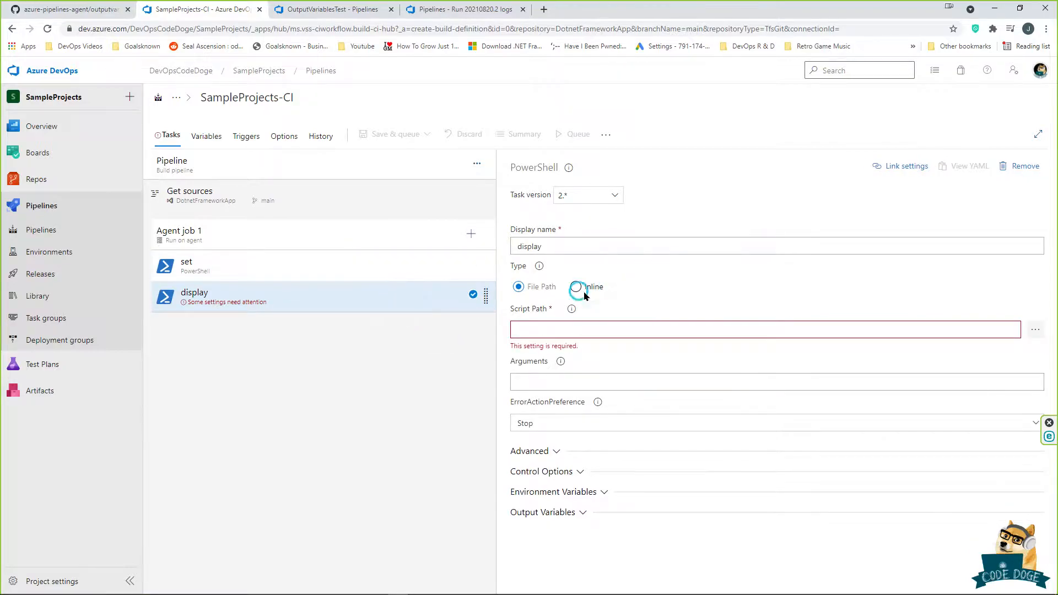
{"action": "left_click", "coordinate": [370, 269]}
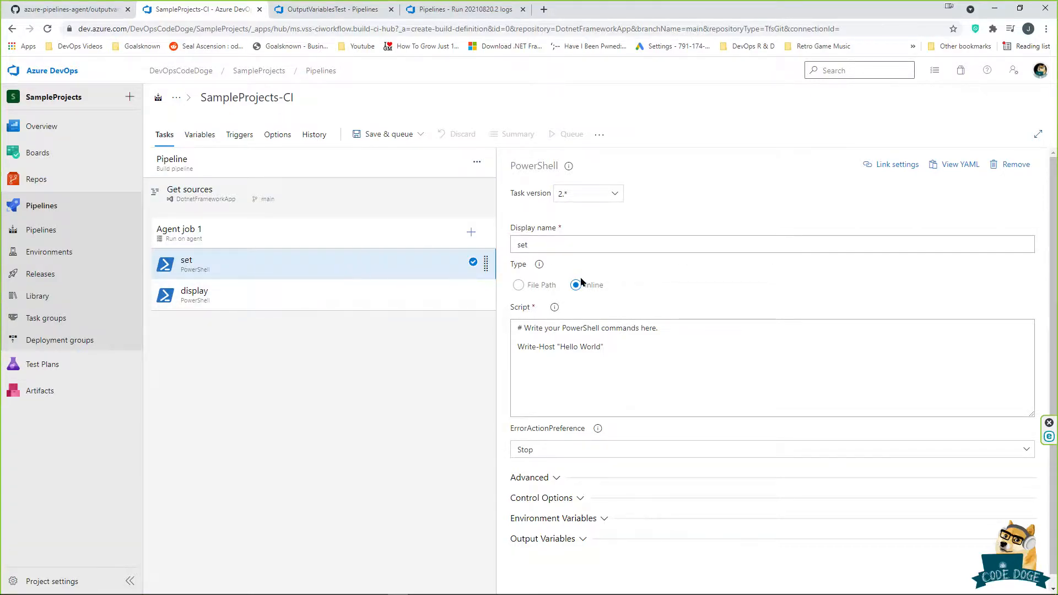
Step: Type the set task's inline script: Write-Host "##vso[task.setvariable variable=NameOfVariable]Code"
{"action": "left_click", "coordinate": [648, 363]}
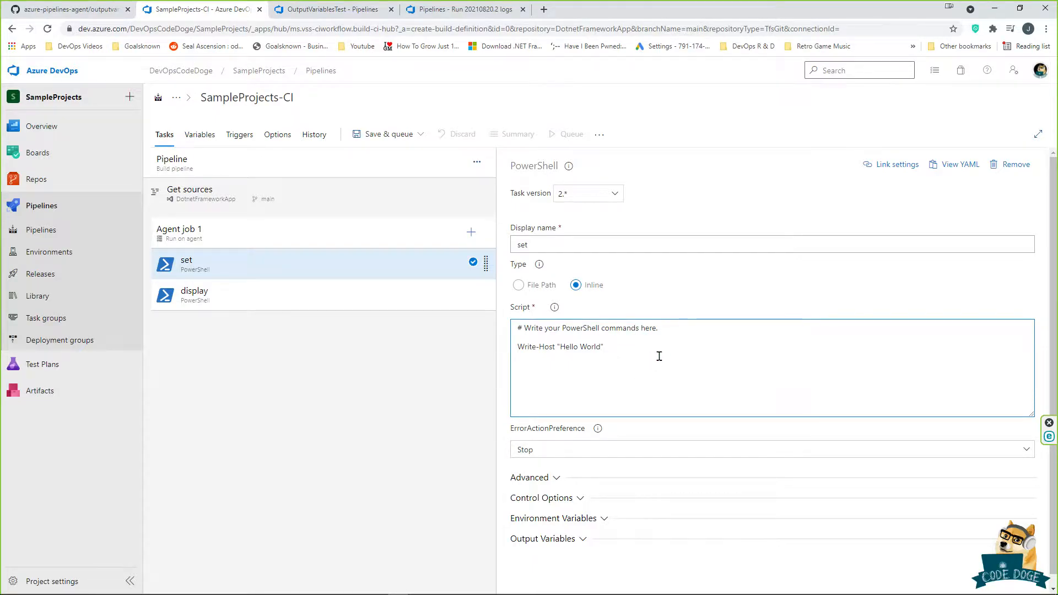
{"action": "key", "text": "ctrl+a"}
{"action": "type", "text": "Wir"}
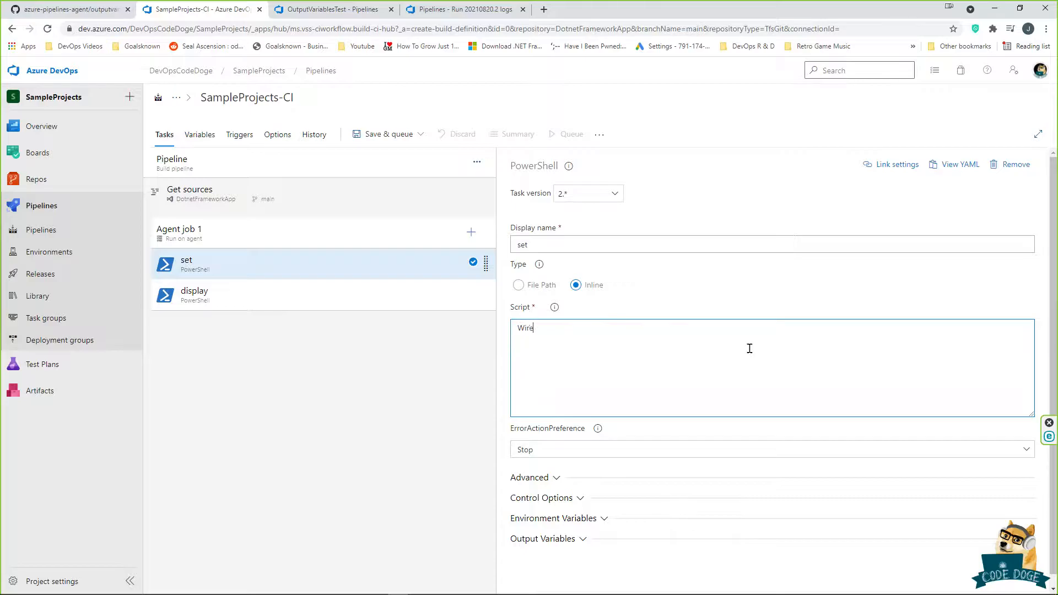
{"action": "type", "text": "te-Host"}
{"action": "type", "text": "[task.setvariable"}
{"action": "type", "text": "le"}
{"action": "key", "text": "BackSpace"}
{"action": "key", "text": "BackSpace"}
{"action": "key", "text": "BackSpace"}
{"action": "key", "text": "BackSpace"}
{"action": "key", "text": "BackSpace"}
{"action": "key", "text": "BackSpace"}
{"action": "type", "text": "iable"}
{"action": "key", "text": "BackSpace"}
{"action": "type", "text": "="}
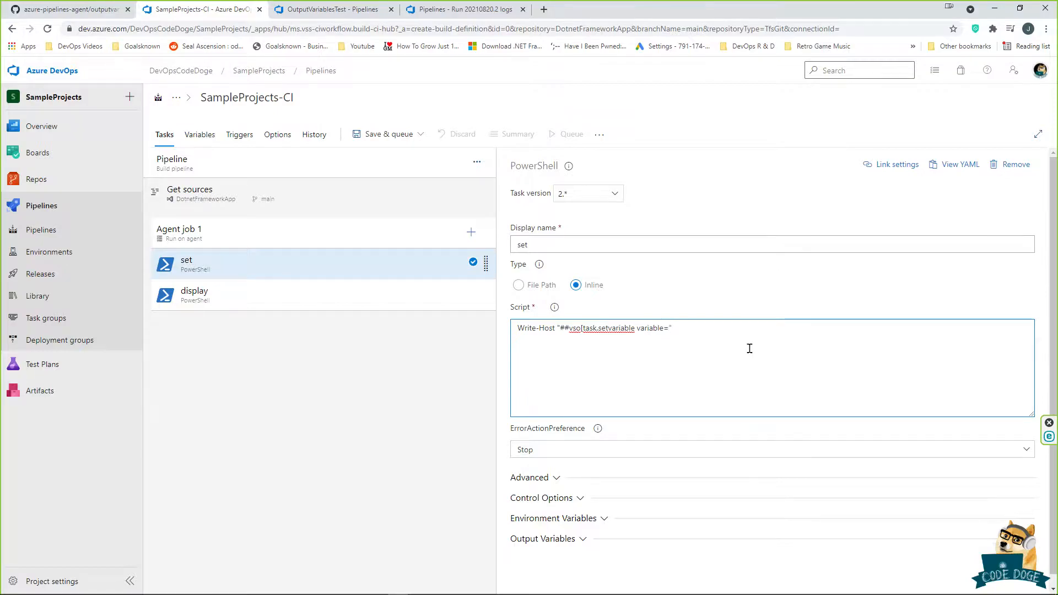
{"action": "type", "text": "NameOfVariable"}
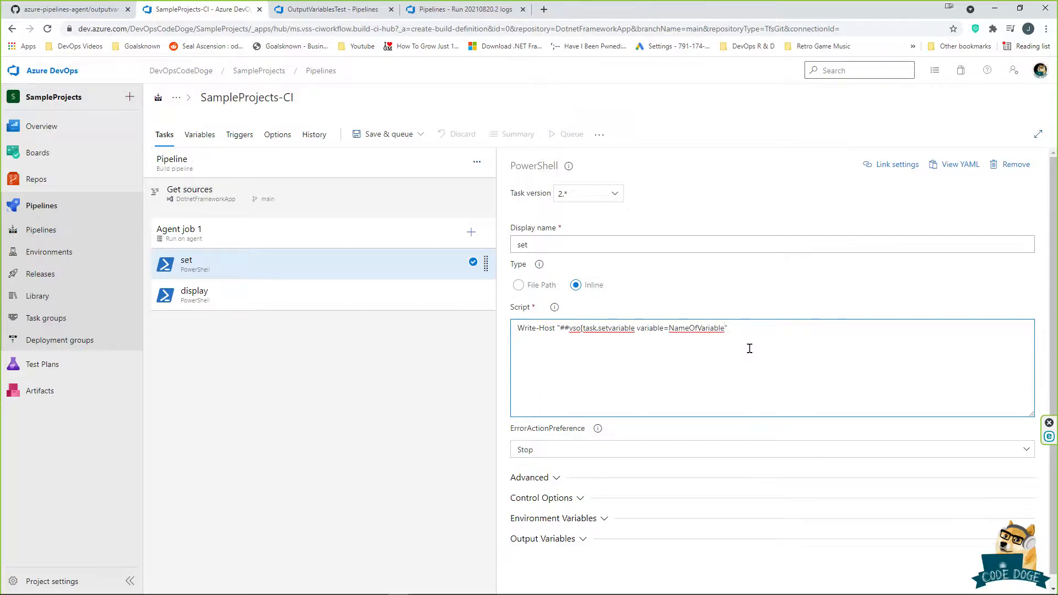
{"action": "type", "text": "]"}
{"action": "type", "text": "Code"}
{"action": "left_click", "coordinate": [335, 295]}
{"action": "left_click", "coordinate": [621, 339]}
Step: Replace the display task's default script with Write-Host $()
{"action": "key", "text": "ctrl+a"}
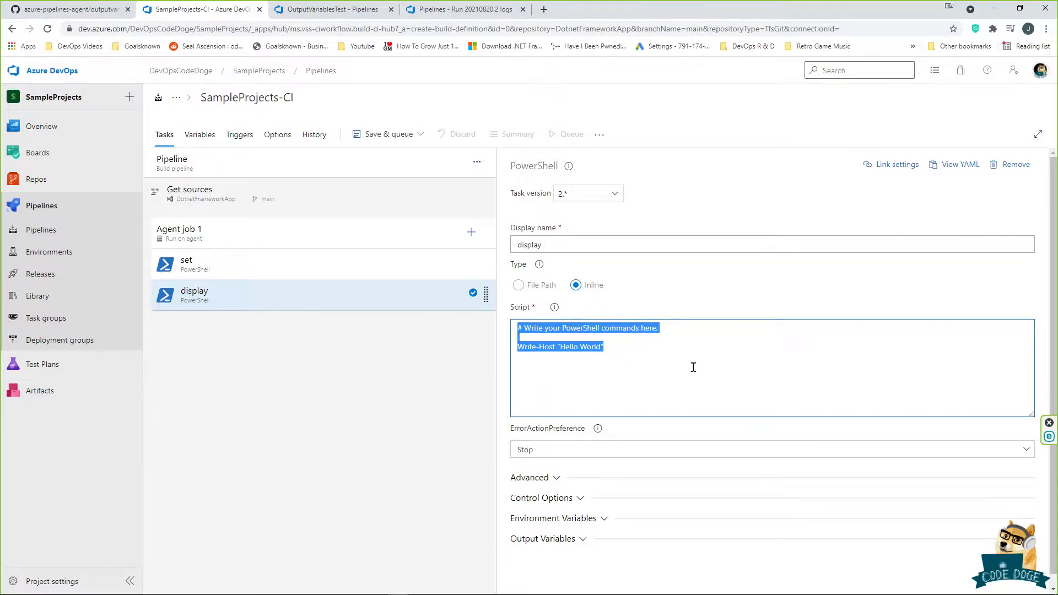
{"action": "type", "text": "Write-Host ("}
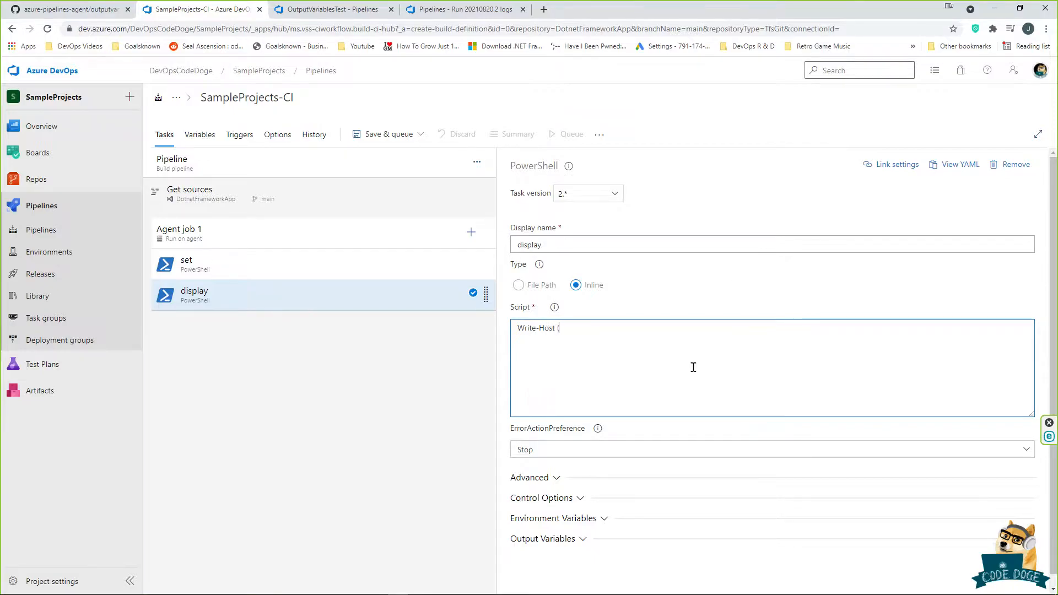
{"action": "key", "text": "BackSpace"}
{"action": "type", "text": "$()"}
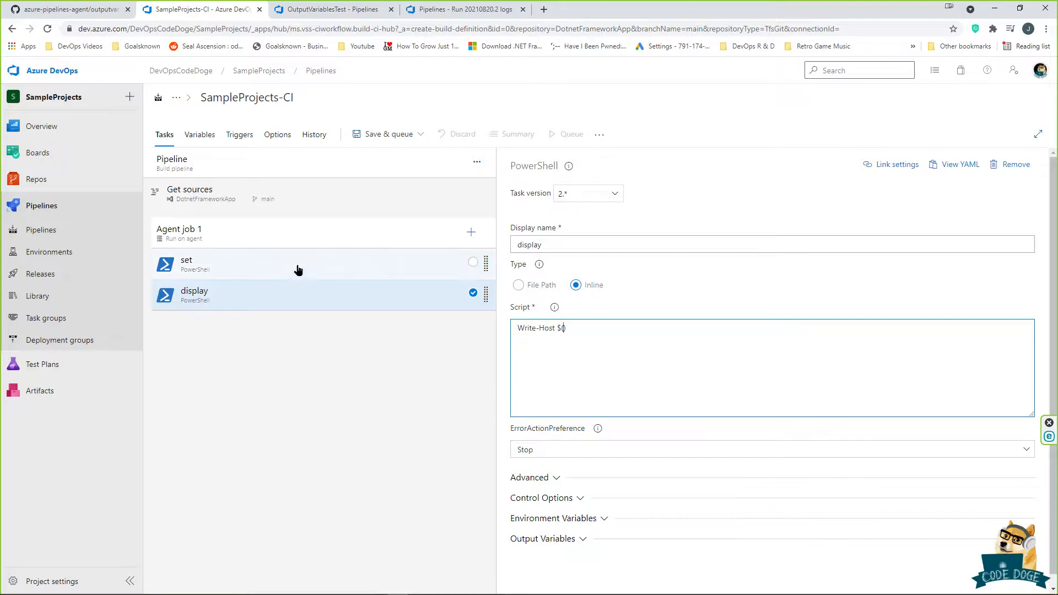
Step: Copy NameOfVariable from the set task into the display script's parentheses, then save the pipeline
{"action": "left_click", "coordinate": [297, 267]}
{"action": "left_click_drag", "start_coordinate": [668, 329], "coordinate": [723, 329]}
{"action": "key", "text": "ctrl+c"}
{"action": "left_click", "coordinate": [707, 351]}
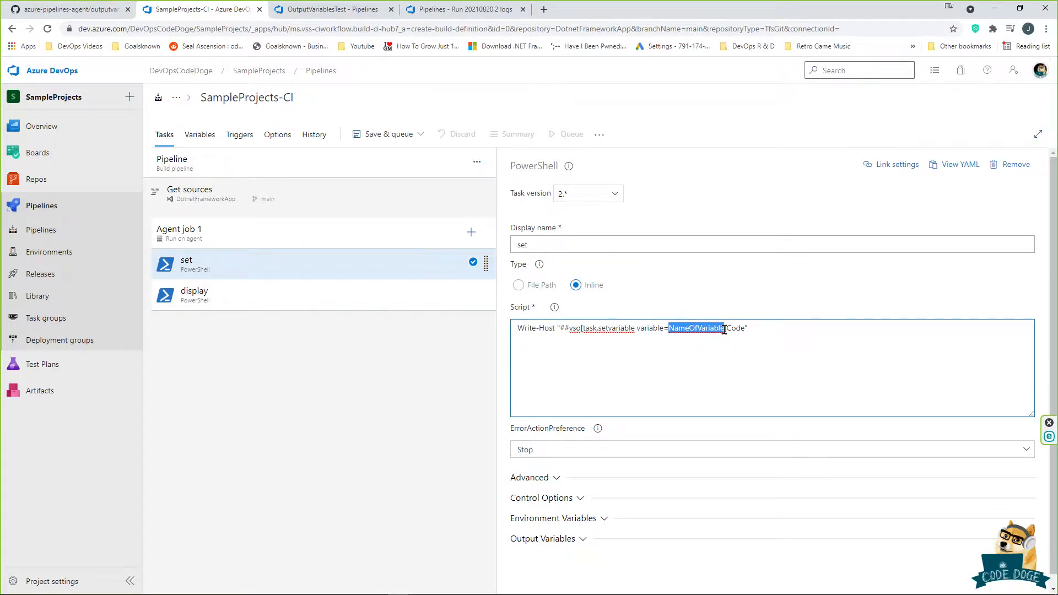
{"action": "left_click", "coordinate": [321, 286]}
{"action": "left_click", "coordinate": [559, 328]}
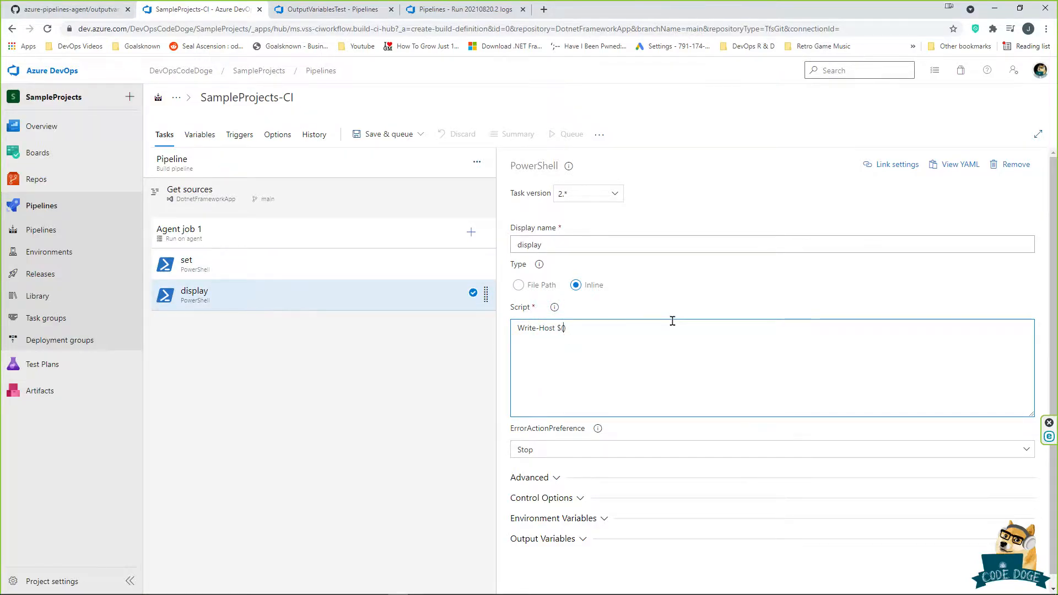
{"action": "key", "text": "ctrl+v"}
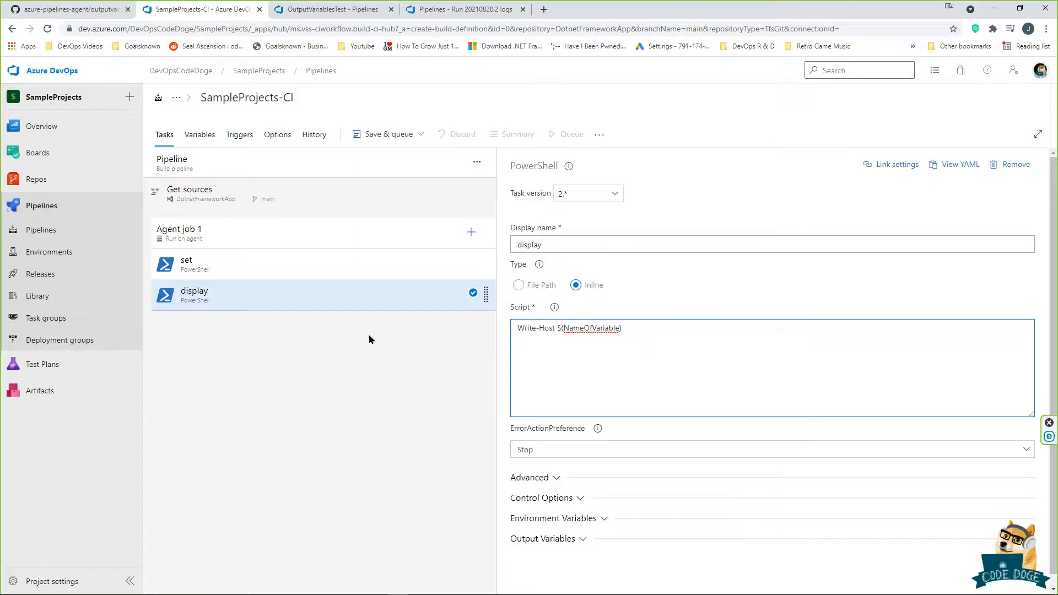
{"action": "left_click", "coordinate": [390, 134]}
{"action": "left_click", "coordinate": [387, 176]}
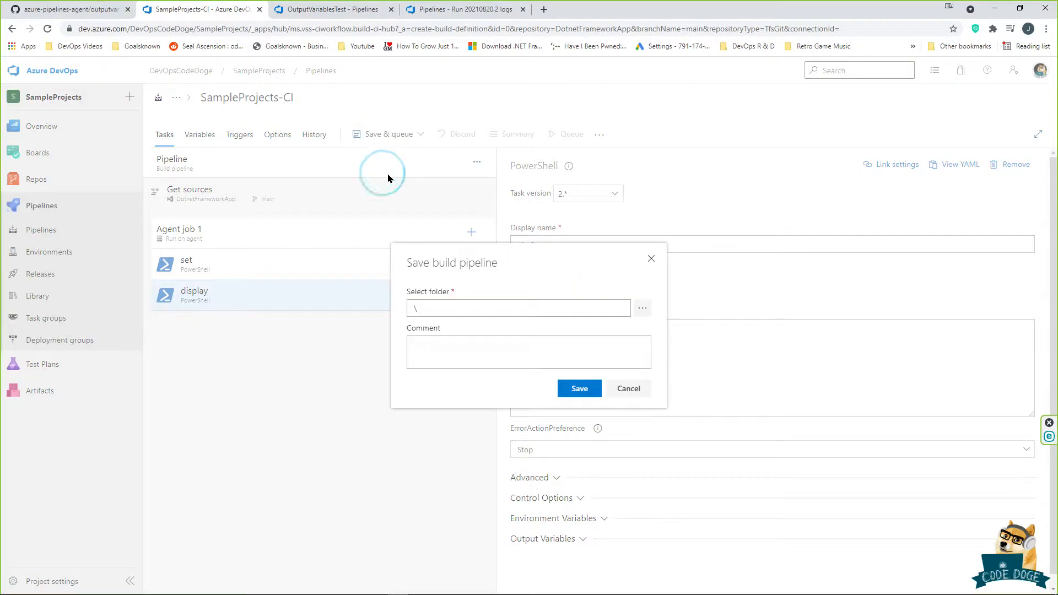
Step: Save SampleProjects-CI and queue run #56 with default settings
{"action": "left_click", "coordinate": [590, 392]}
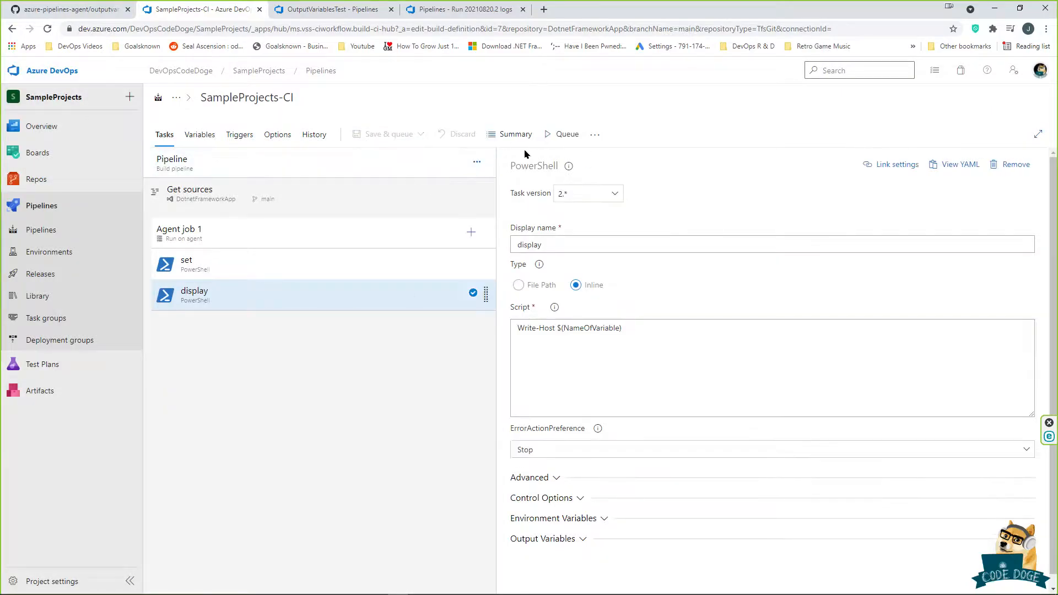
{"action": "left_click", "coordinate": [568, 138]}
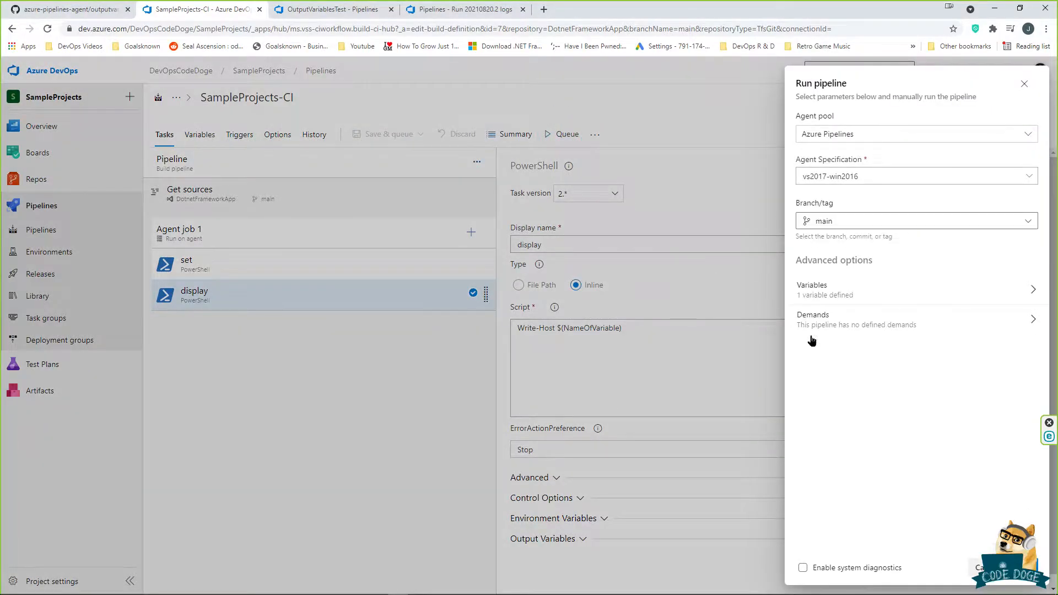
{"action": "left_click", "coordinate": [1018, 568]}
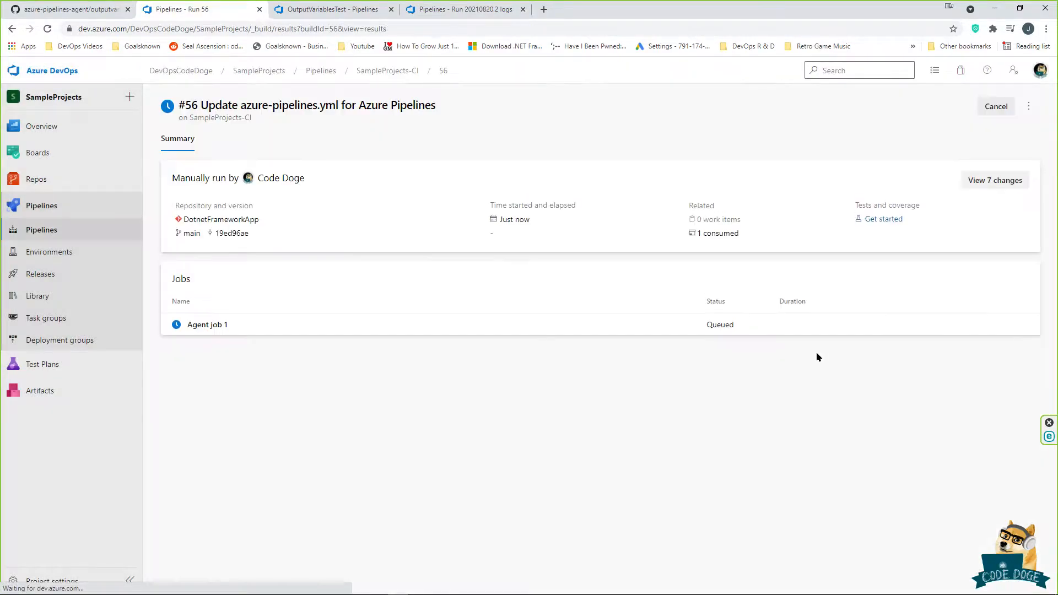
Step: Check run #56's set and display step logs, confirming Code was printed, then return to the summary
{"action": "left_click", "coordinate": [488, 331]}
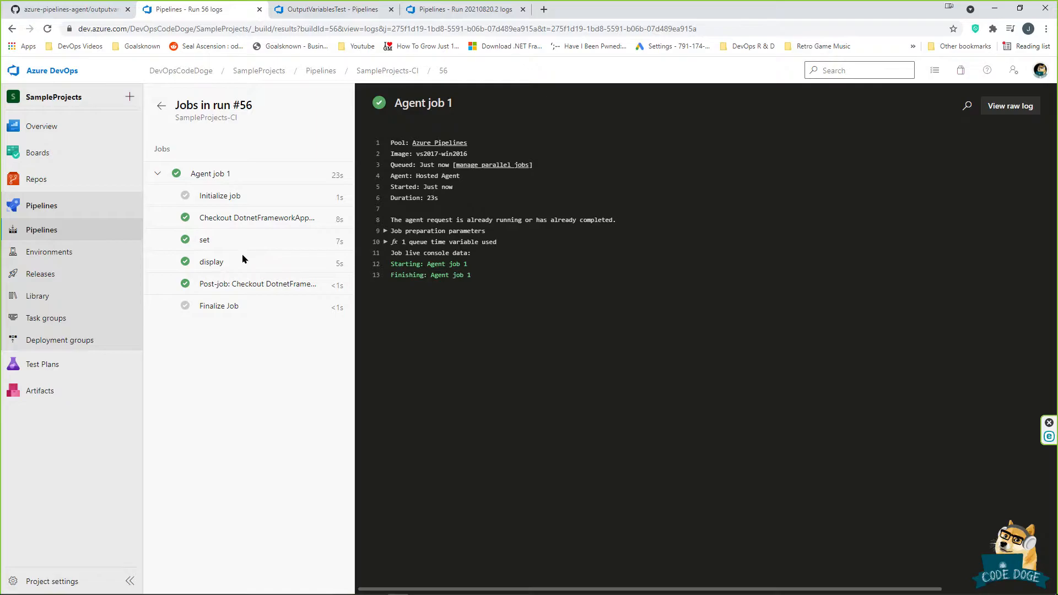
{"action": "left_click", "coordinate": [205, 242]}
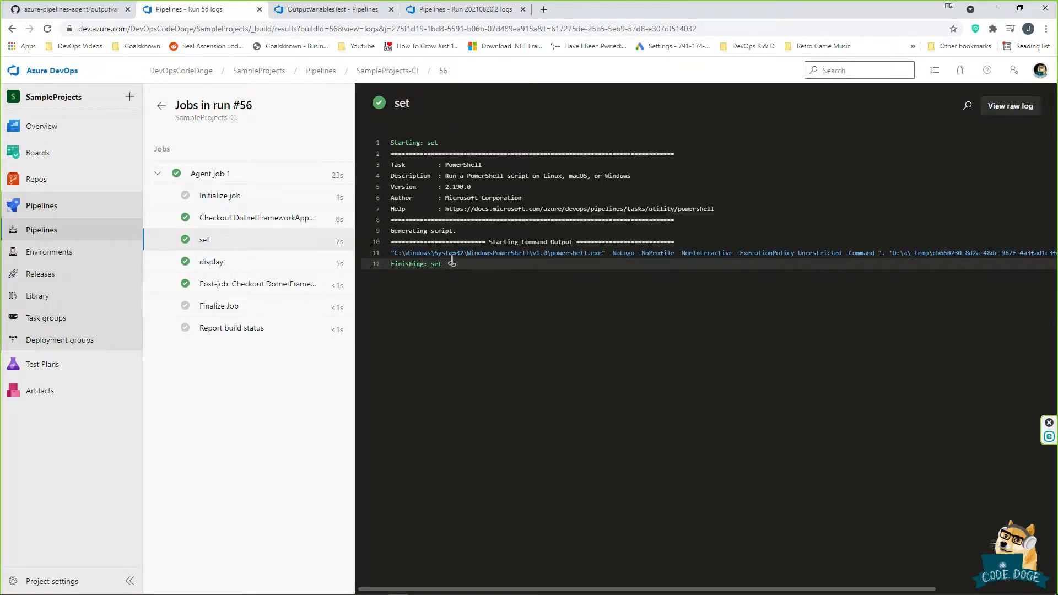
{"action": "left_click", "coordinate": [207, 264]}
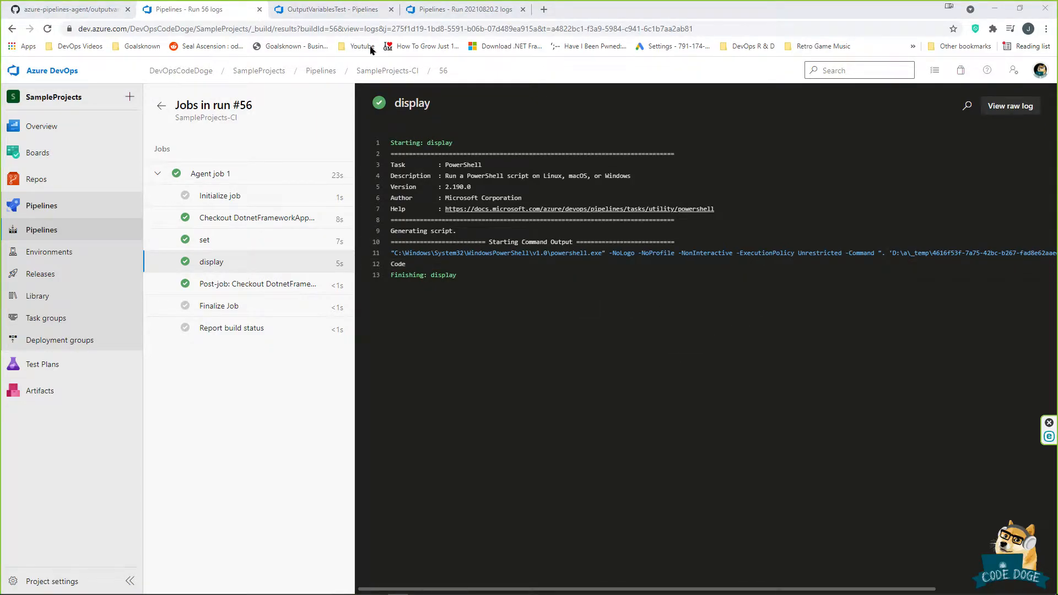
{"action": "left_click", "coordinate": [160, 107]}
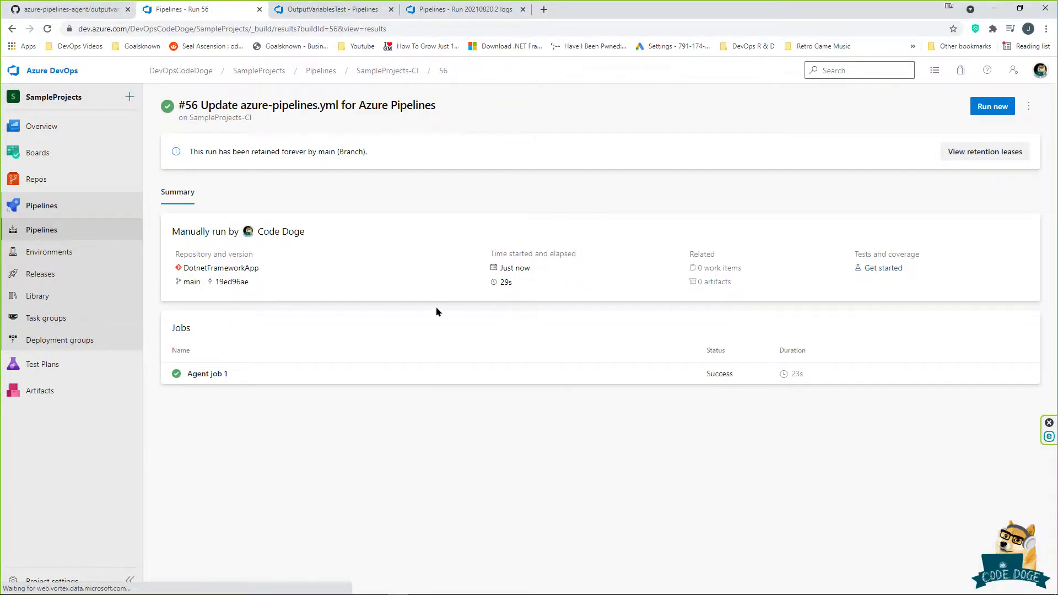
{"action": "left_click", "coordinate": [1028, 106]}
Step: Edit the pipeline and add a variable nodfmask with value gdfsgdfg
{"action": "left_click", "coordinate": [978, 174]}
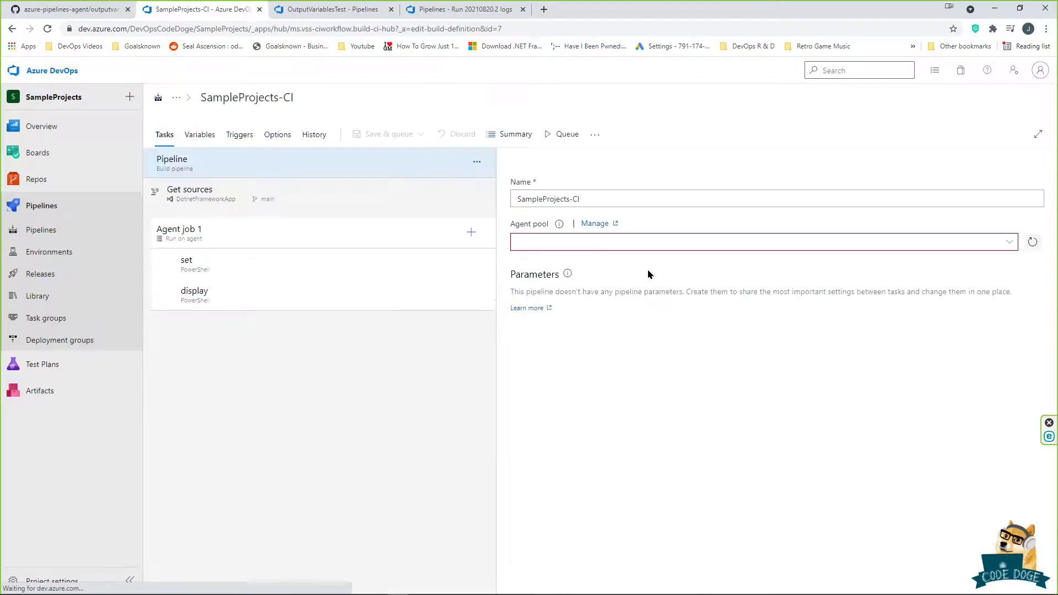
{"action": "left_click", "coordinate": [367, 258]}
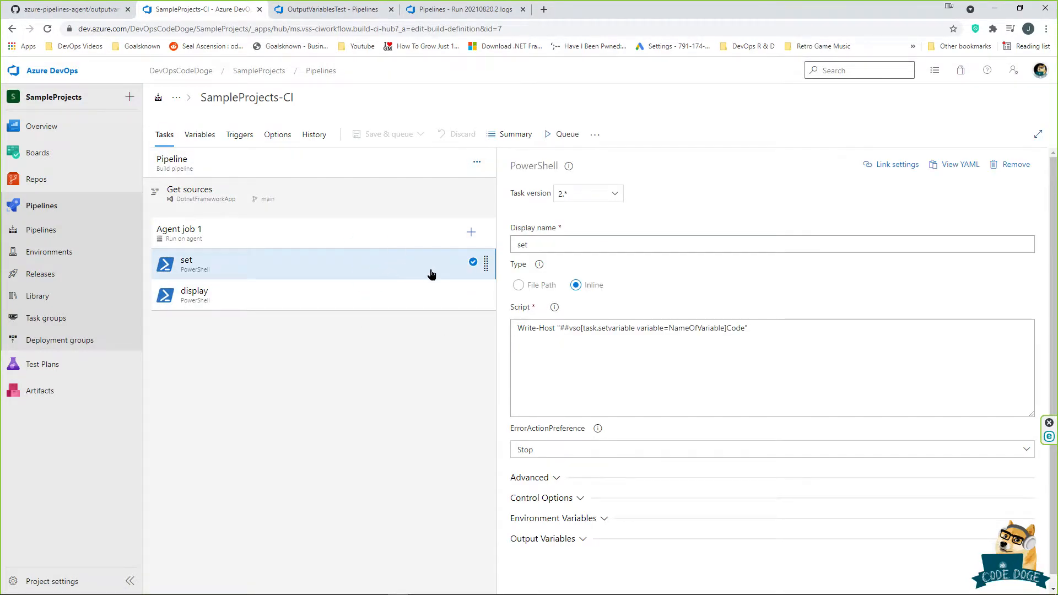
{"action": "left_click", "coordinate": [414, 293]}
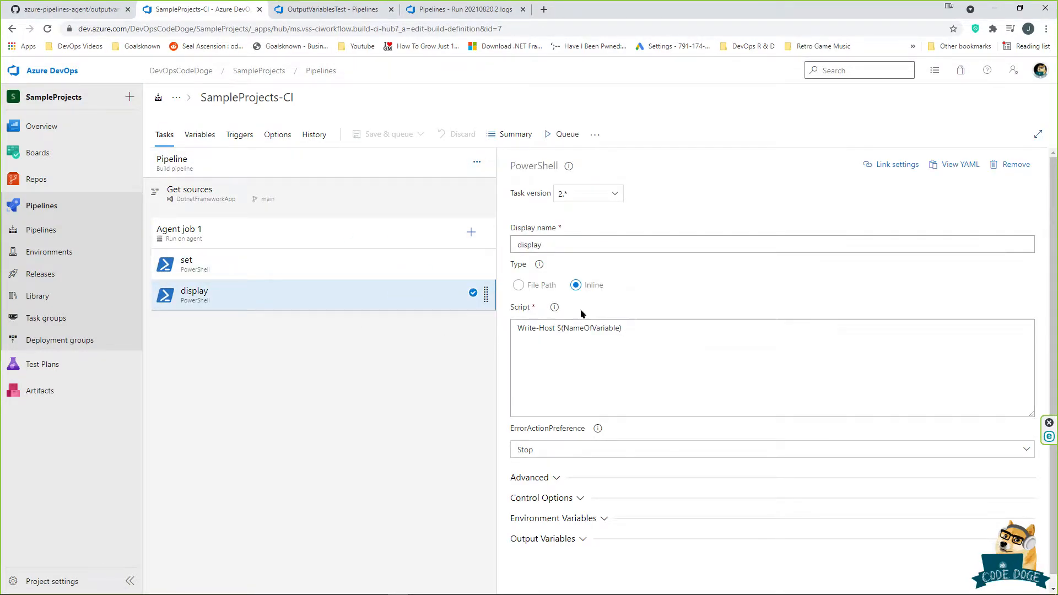
{"action": "left_click", "coordinate": [199, 134]}
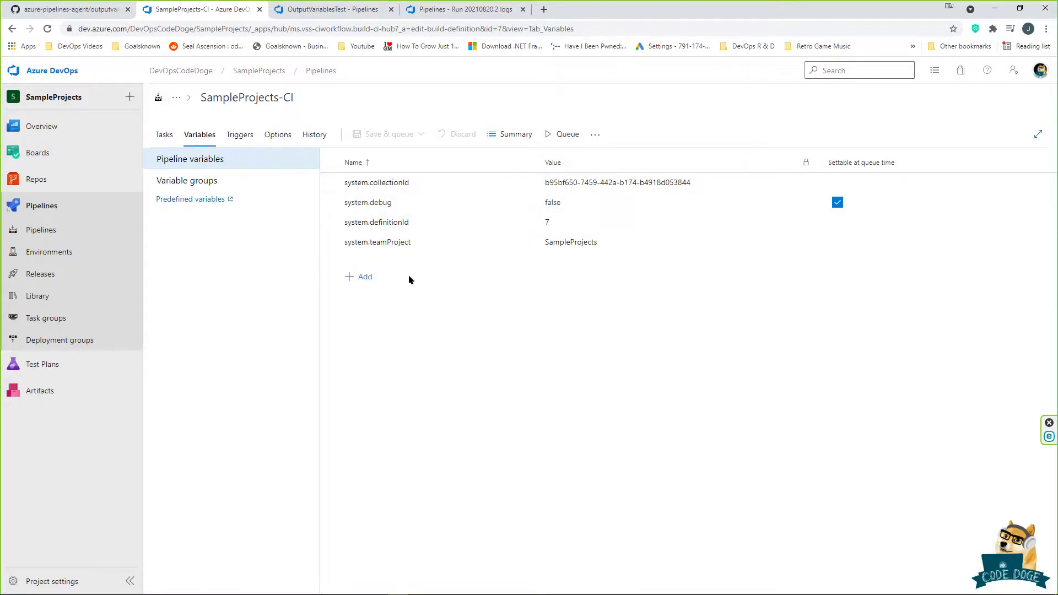
{"action": "left_click", "coordinate": [363, 277]}
{"action": "type", "text": "nodfmask"}
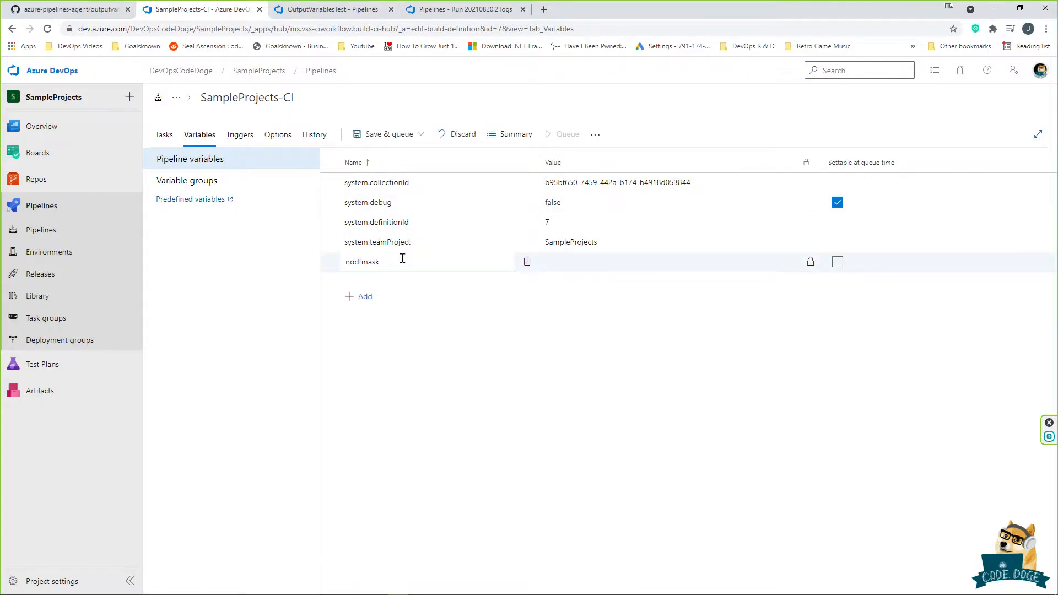
{"action": "left_click", "coordinate": [637, 261]}
{"action": "double_click", "coordinate": [406, 261]}
{"action": "key", "text": "ctrl+c"}
{"action": "left_click", "coordinate": [683, 261]}
{"action": "type", "text": "gdfsgdfg"}
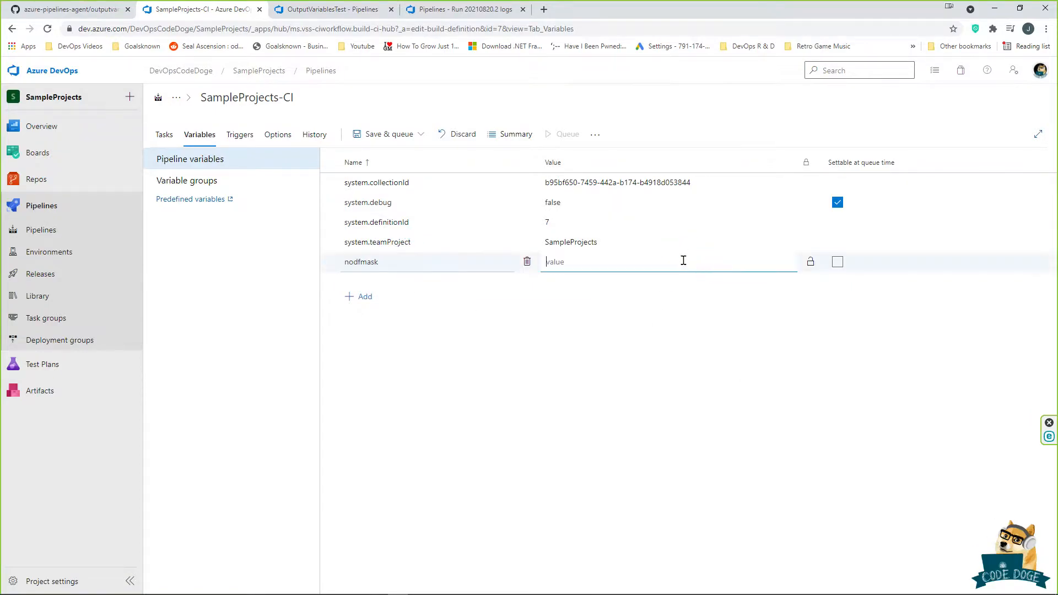
Step: Add a Write-Host $(nodfmask) line to the display script, then delete it
{"action": "left_click", "coordinate": [165, 135]}
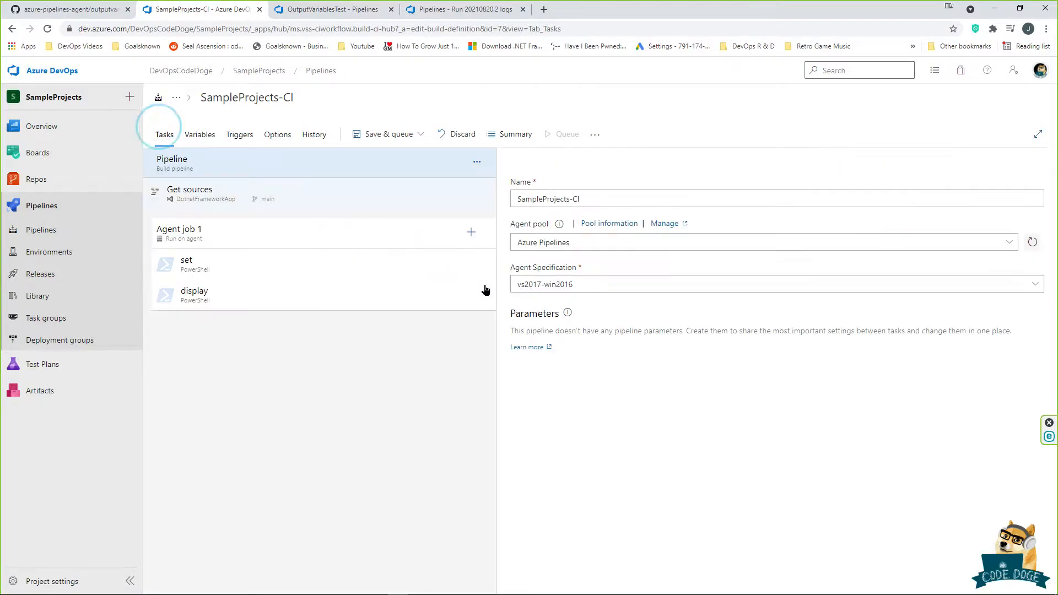
{"action": "left_click", "coordinate": [302, 302]}
{"action": "left_click", "coordinate": [647, 336]}
{"action": "type", "text": "Wr"}
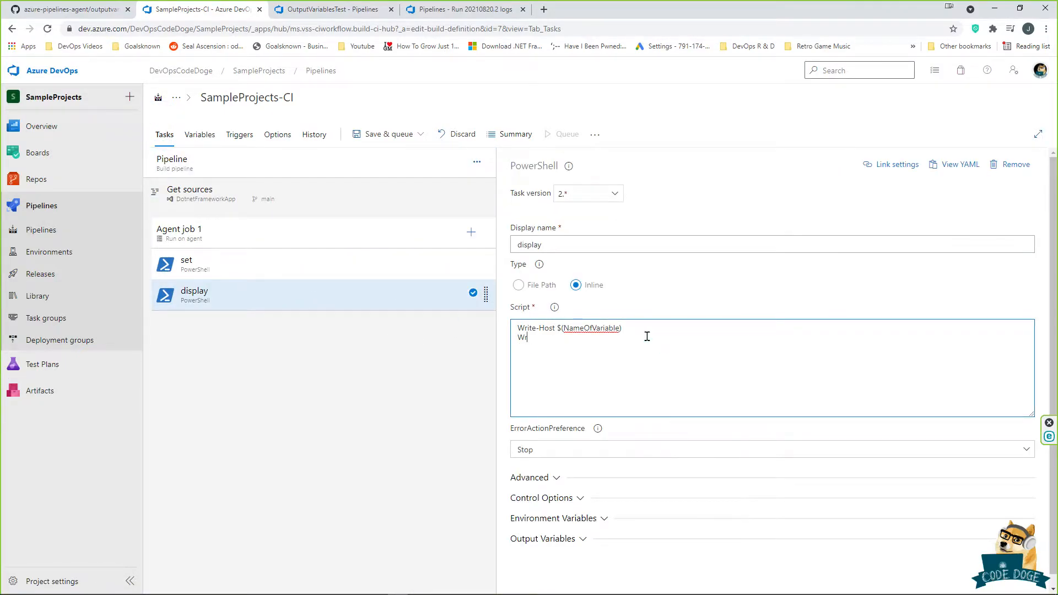
{"action": "type", "text": "ite-Host $("}
{"action": "key", "text": "ctrl+v"}
{"action": "left_click_drag", "start_coordinate": [624, 342], "coordinate": [481, 355]}
{"action": "key", "text": "BackSpace"}
Step: Review the set script, triggers, variables and variable groups, then reselect the display script line
{"action": "left_click", "coordinate": [379, 262]}
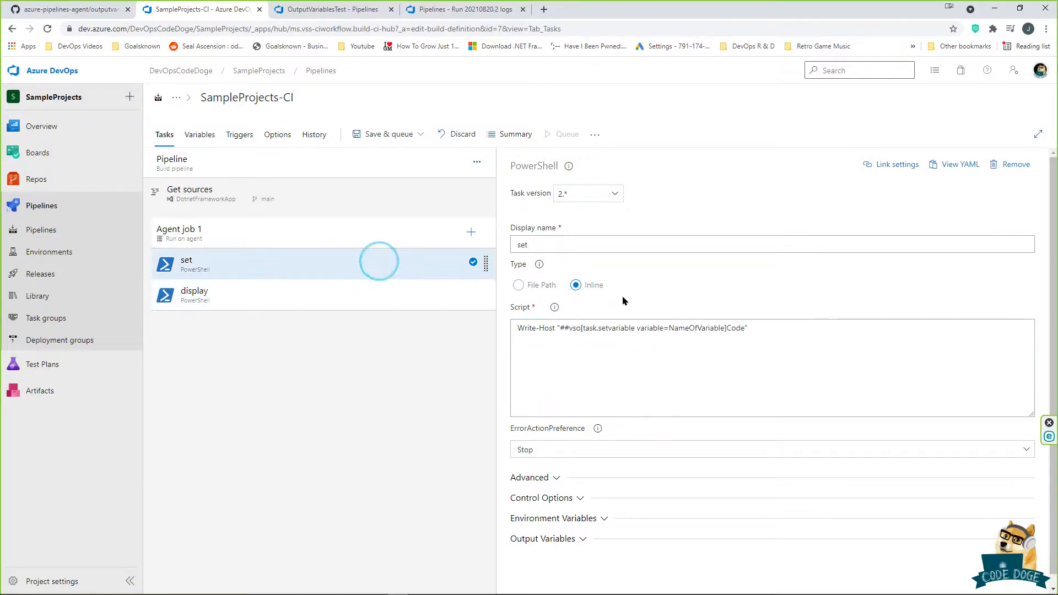
{"action": "left_click_drag", "start_coordinate": [668, 328], "coordinate": [725, 328]}
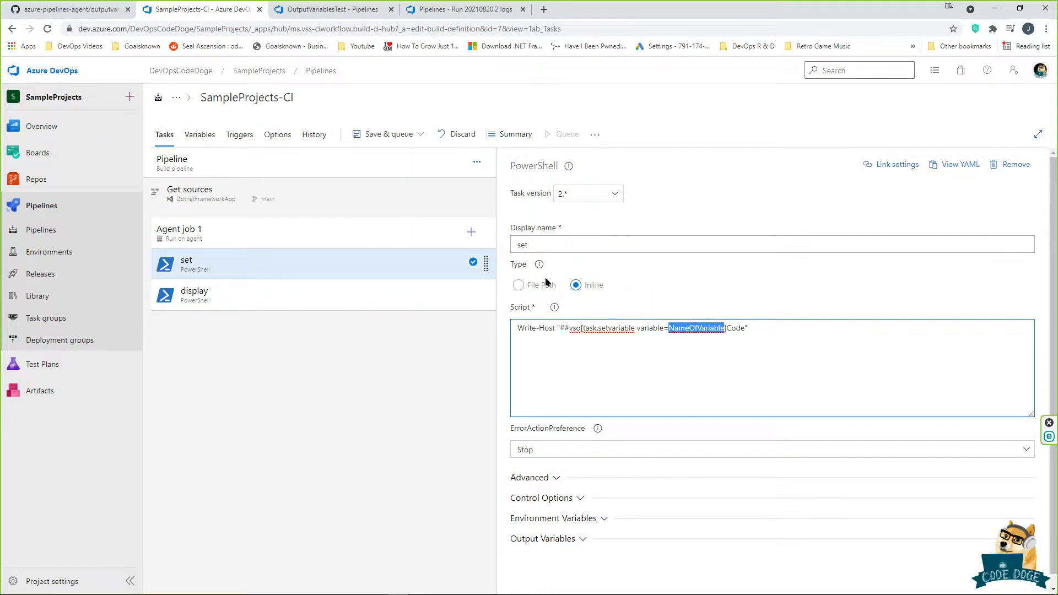
{"action": "left_click", "coordinate": [230, 135]}
{"action": "left_click", "coordinate": [200, 135]}
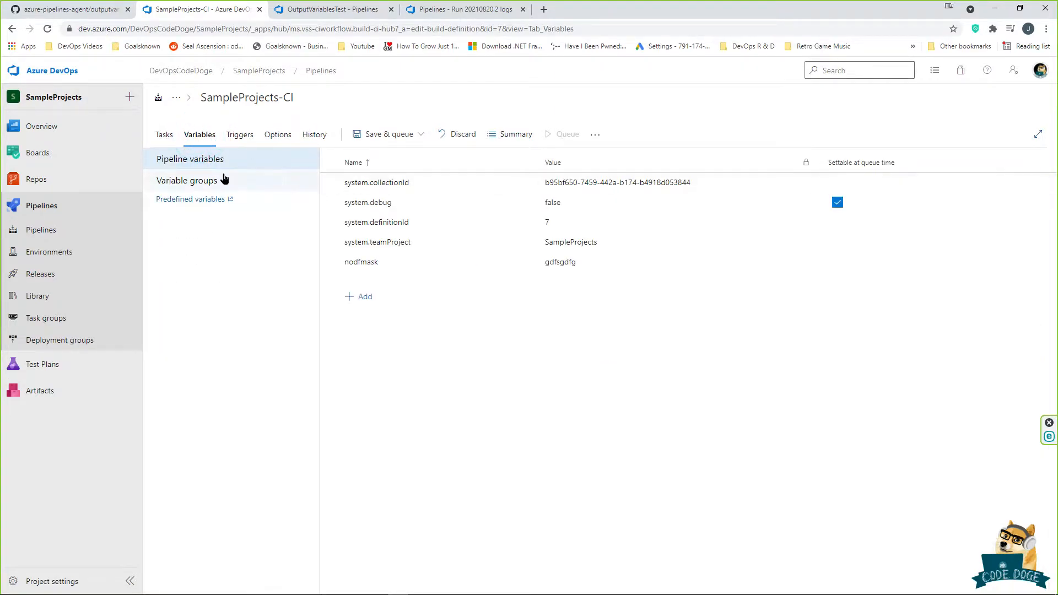
{"action": "left_click", "coordinate": [207, 180]}
{"action": "left_click", "coordinate": [279, 165]}
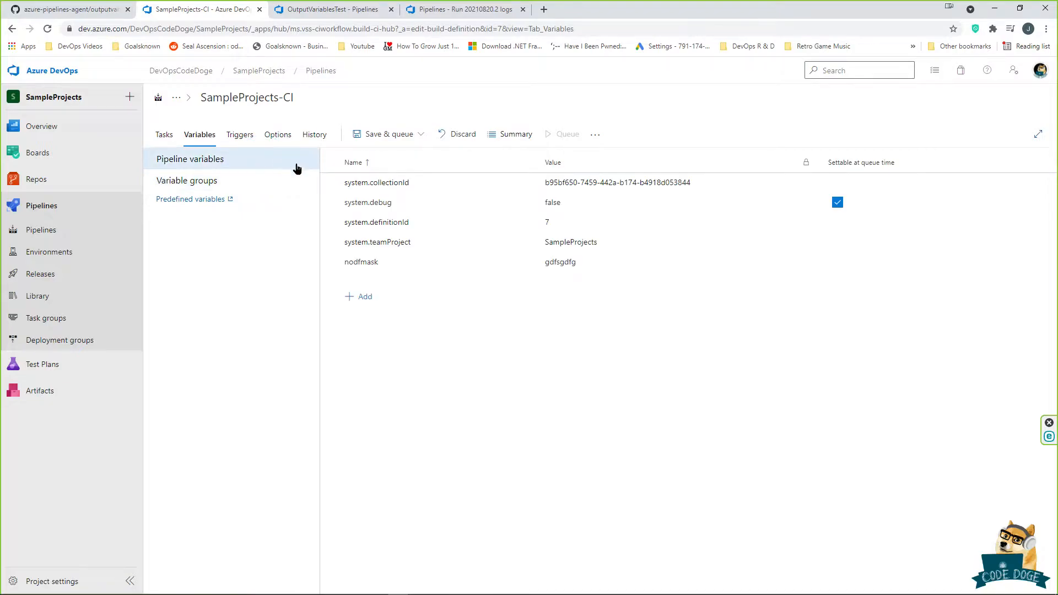
{"action": "left_click", "coordinate": [163, 134]}
{"action": "left_click", "coordinate": [284, 292]}
{"action": "left_click", "coordinate": [642, 324]}
{"action": "key", "text": "ctrl+a"}
{"action": "left_click", "coordinate": [767, 328]}
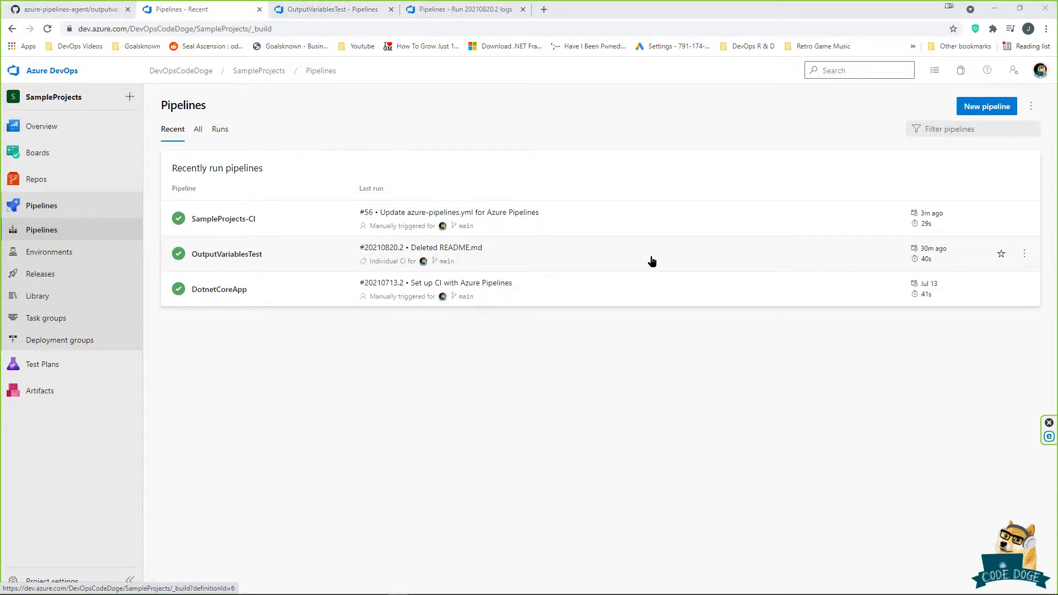
Step: Open the OutputVariablesTest YAML and review the first step's inputs and its script setting Message
{"action": "left_click", "coordinate": [339, 14]}
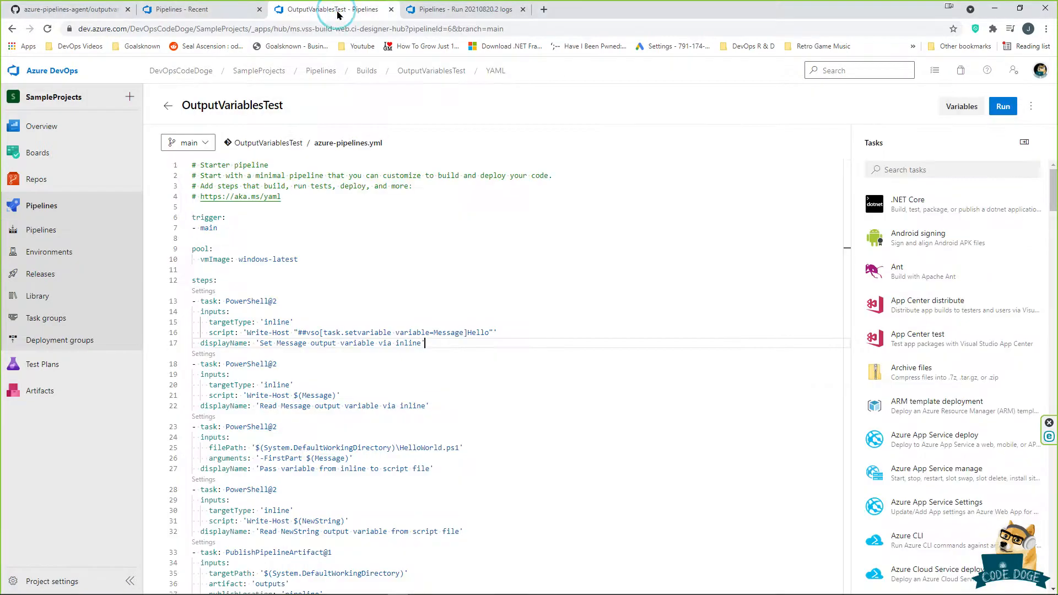
{"action": "left_click", "coordinate": [412, 238]}
{"action": "scroll", "coordinate": [411, 243], "scroll_direction": "down", "scroll_amount": 1}
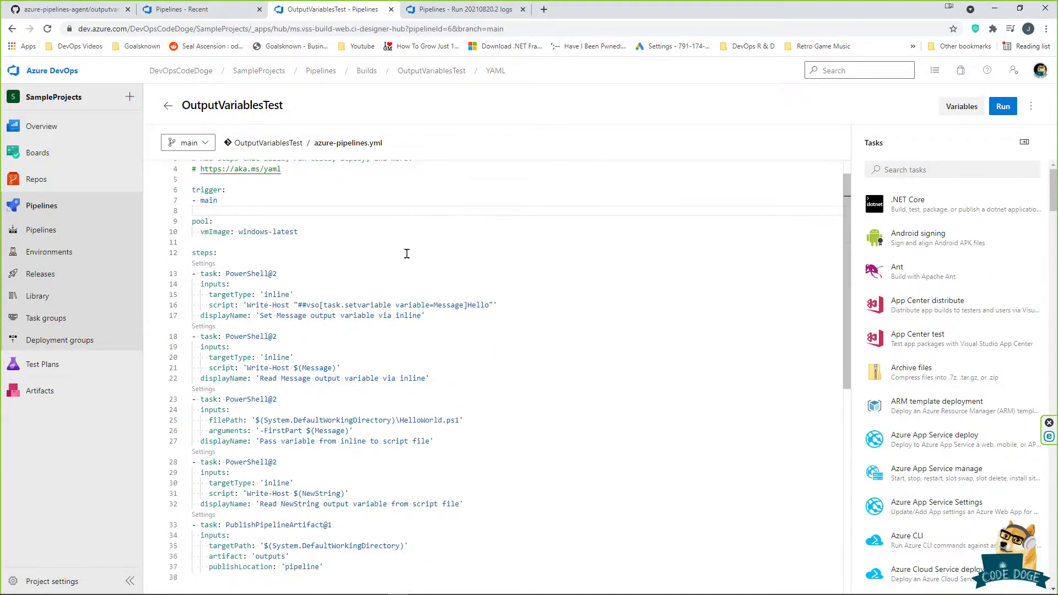
{"action": "scroll", "coordinate": [498, 276], "scroll_direction": "up", "scroll_amount": 1}
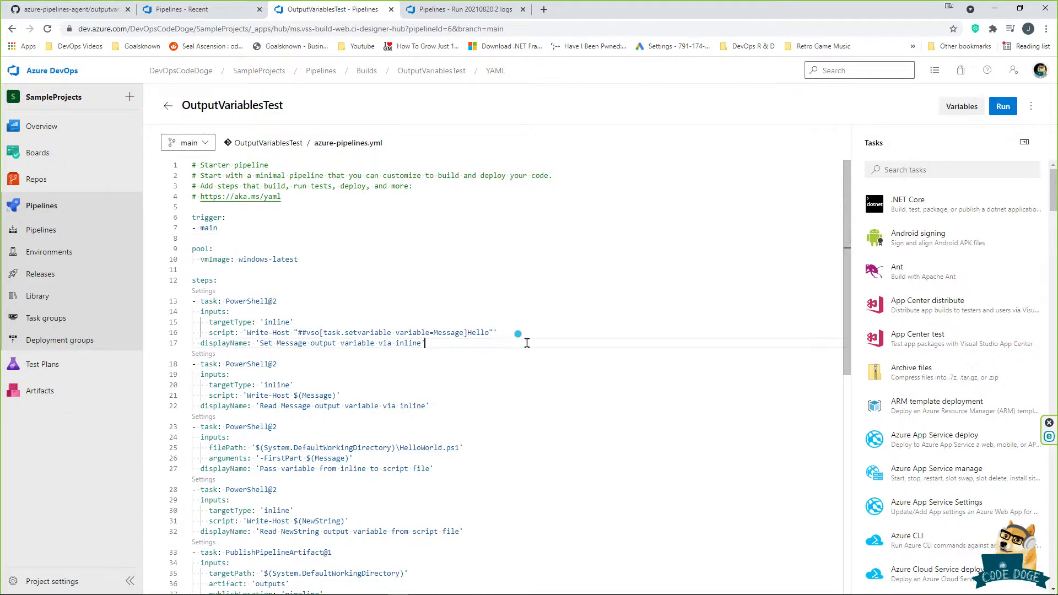
{"action": "left_click_drag", "start_coordinate": [425, 343], "coordinate": [345, 322]}
{"action": "scroll", "coordinate": [348, 320], "scroll_direction": "down", "scroll_amount": 1}
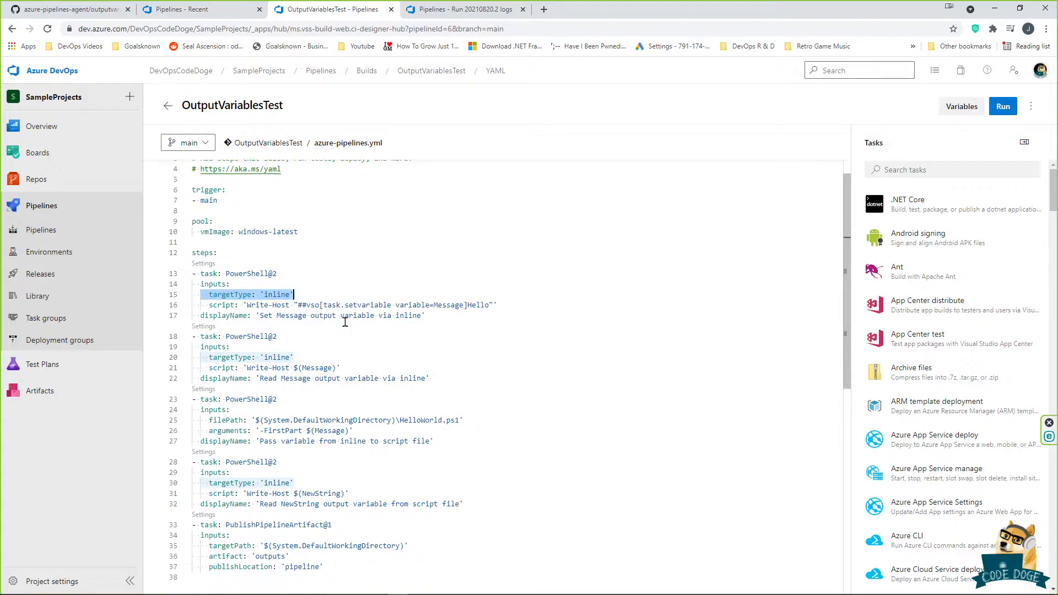
{"action": "left_click_drag", "start_coordinate": [431, 304], "coordinate": [482, 307]}
{"action": "left_click", "coordinate": [496, 309]}
Step: Review the Write-Host $(Message) step and the third step's HelloWorld.ps1 path and -FirstPart $(Message) arguments
{"action": "scroll", "coordinate": [467, 322], "scroll_direction": "down", "scroll_amount": 1}
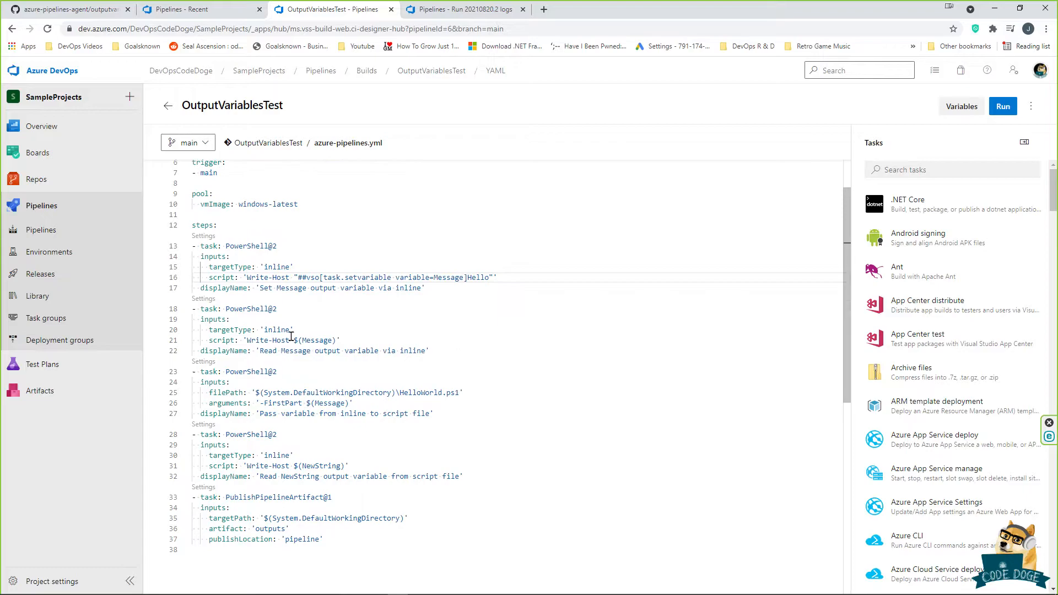
{"action": "left_click_drag", "start_coordinate": [264, 329], "coordinate": [341, 340]}
{"action": "left_click", "coordinate": [311, 330]}
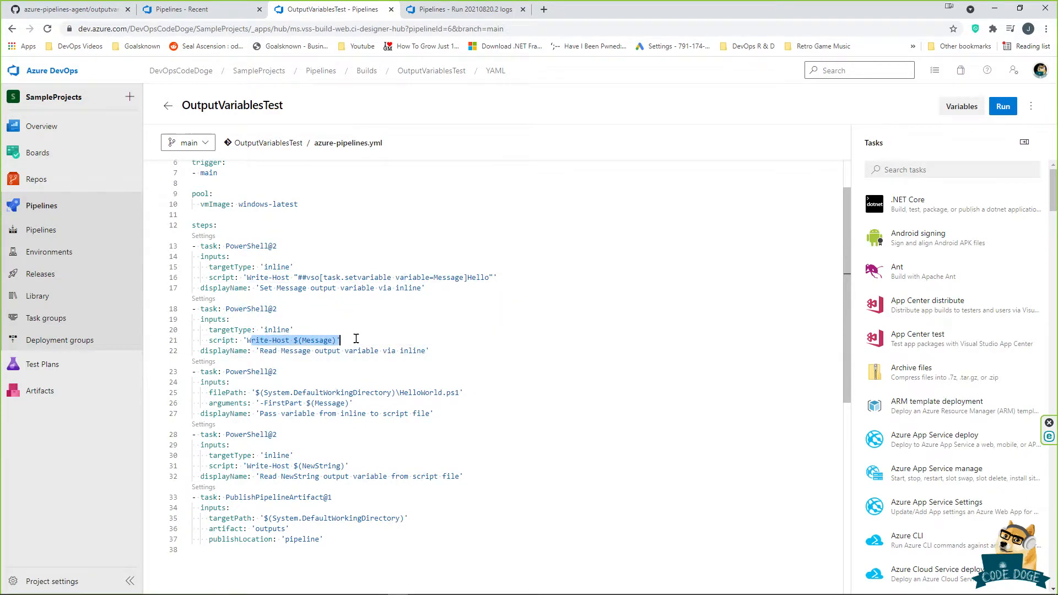
{"action": "left_click", "coordinate": [448, 351]}
{"action": "scroll", "coordinate": [448, 351], "scroll_direction": "down", "scroll_amount": 1}
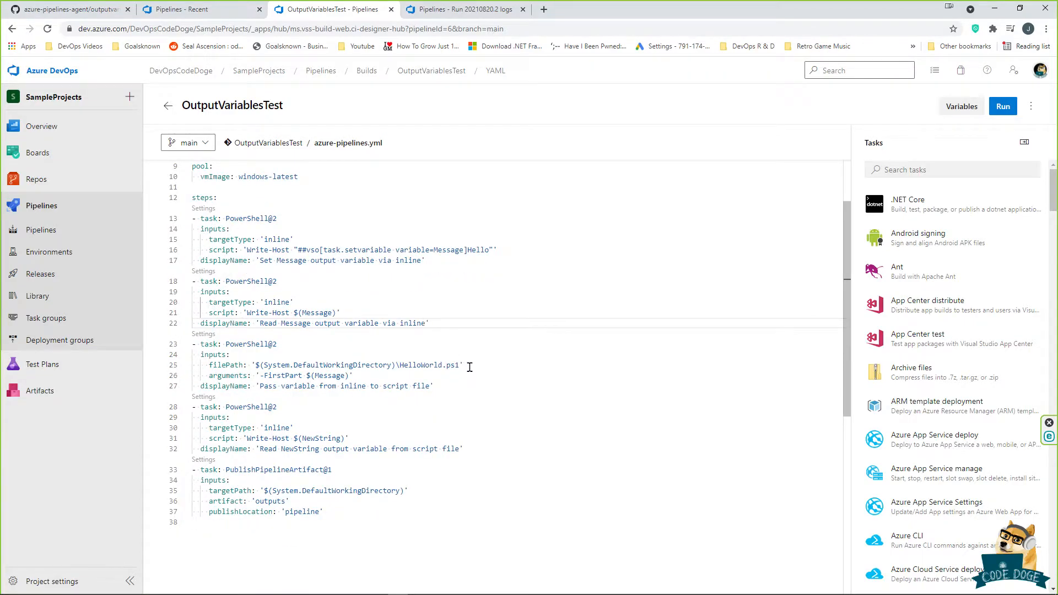
{"action": "left_click", "coordinate": [278, 351]}
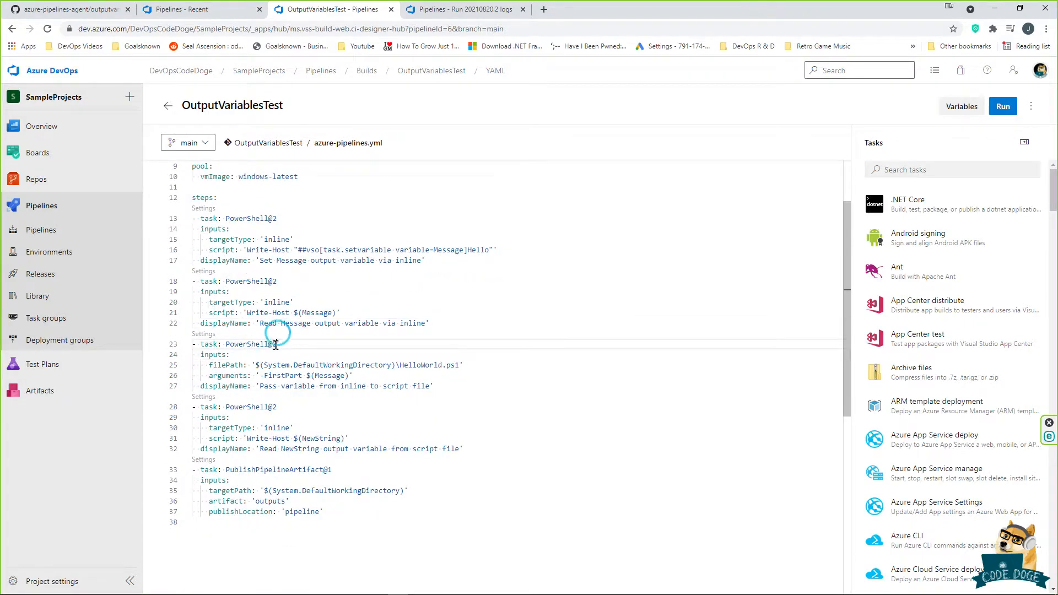
{"action": "left_click_drag", "start_coordinate": [251, 365], "coordinate": [473, 365]}
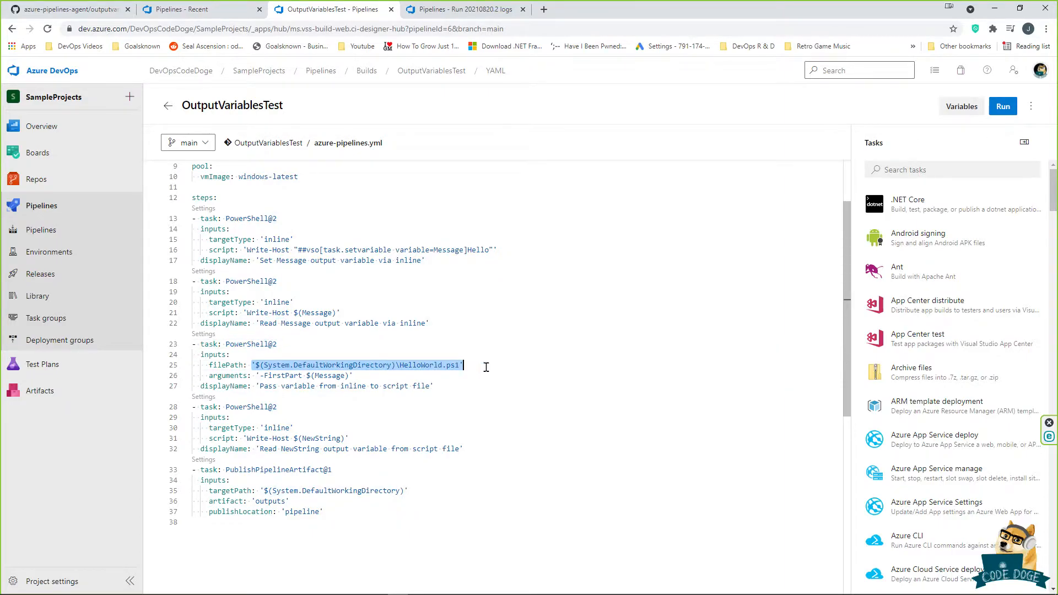
{"action": "left_click", "coordinate": [486, 367]}
{"action": "left_click_drag", "start_coordinate": [260, 375], "coordinate": [349, 375]}
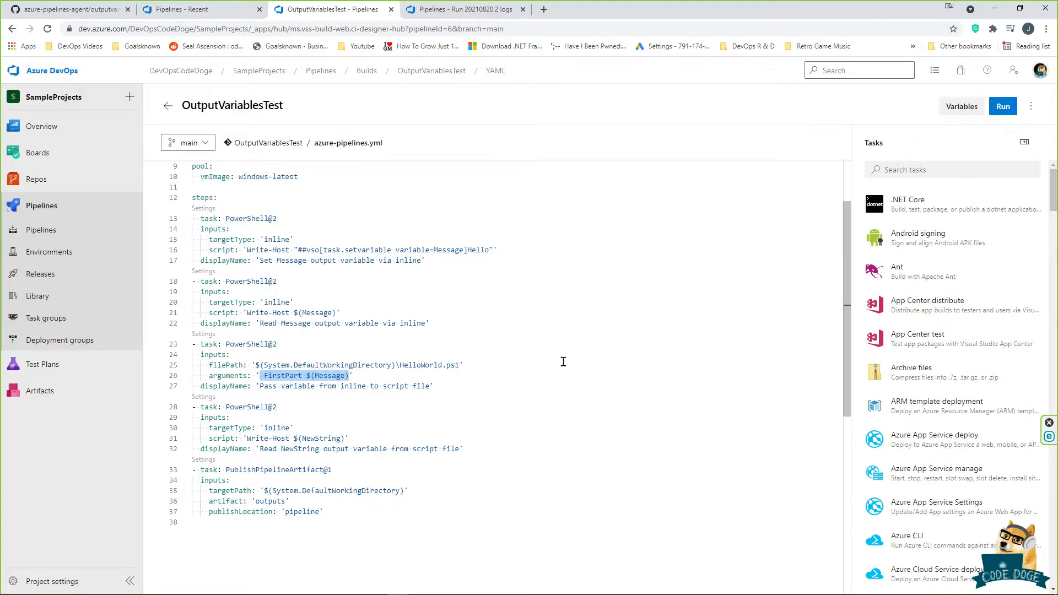
Step: Revisit the step setting Message to Hello and the Write-Host $(NewString) script on line 31
{"action": "left_click_drag", "start_coordinate": [456, 256], "coordinate": [155, 243]}
{"action": "left_click", "coordinate": [346, 244]}
{"action": "left_click_drag", "start_coordinate": [241, 249], "coordinate": [532, 251]}
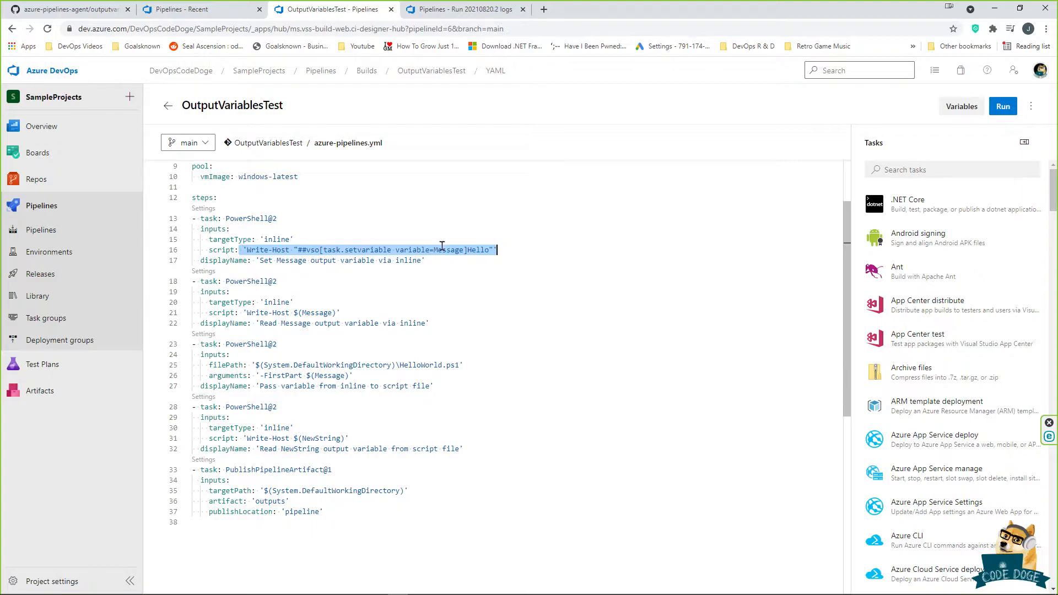
{"action": "left_click_drag", "start_coordinate": [349, 438], "coordinate": [249, 439]}
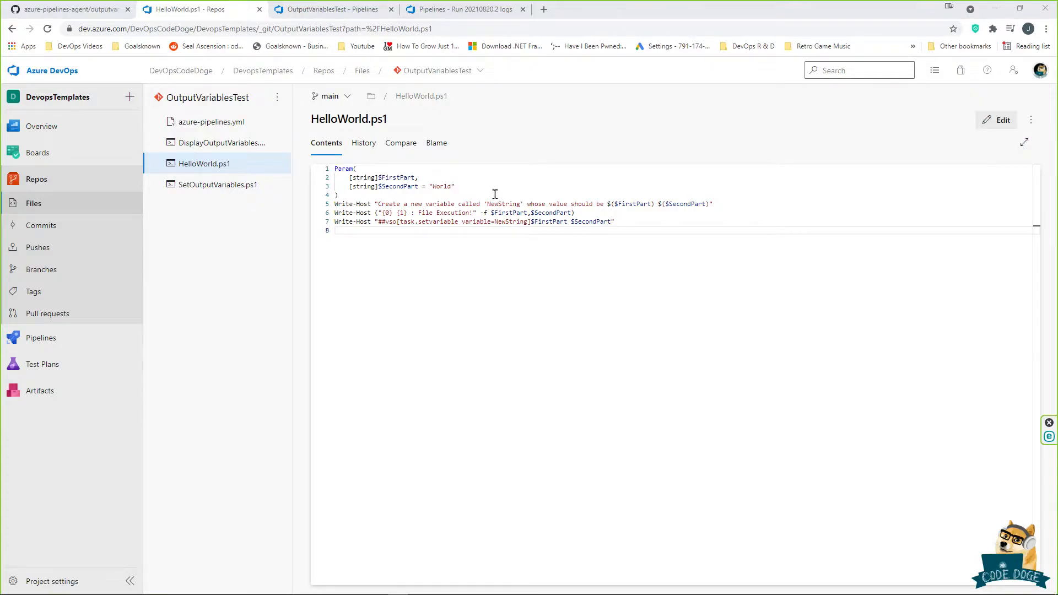
Step: Review HelloWorld.ps1's FirstPart and SecondPart parameters on lines 2 and 3
{"action": "left_click_drag", "start_coordinate": [309, 120], "coordinate": [443, 130]}
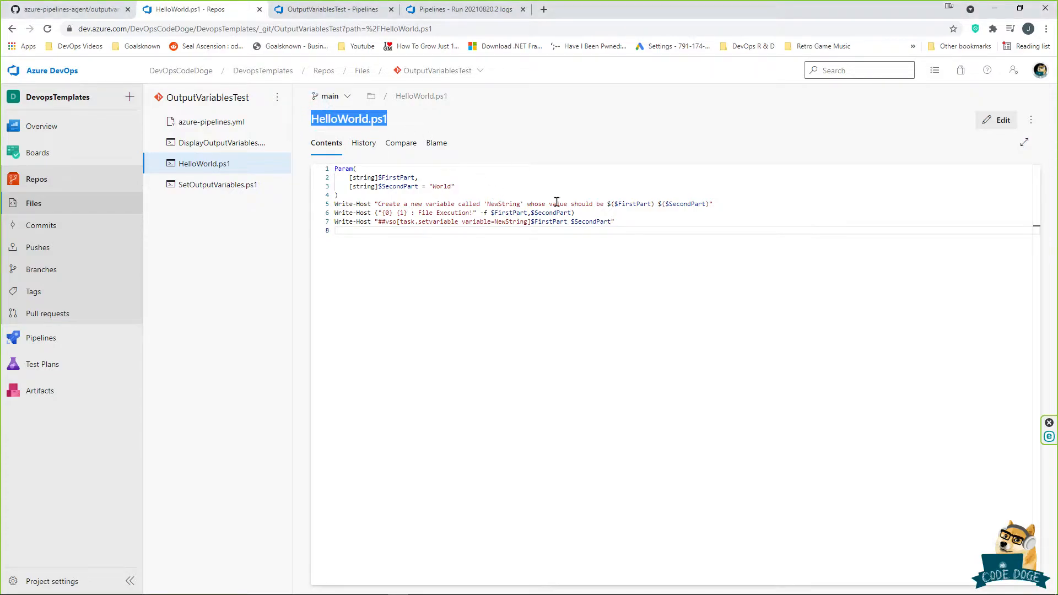
{"action": "left_click", "coordinate": [526, 178]}
{"action": "left_click_drag", "start_coordinate": [435, 177], "coordinate": [351, 177]}
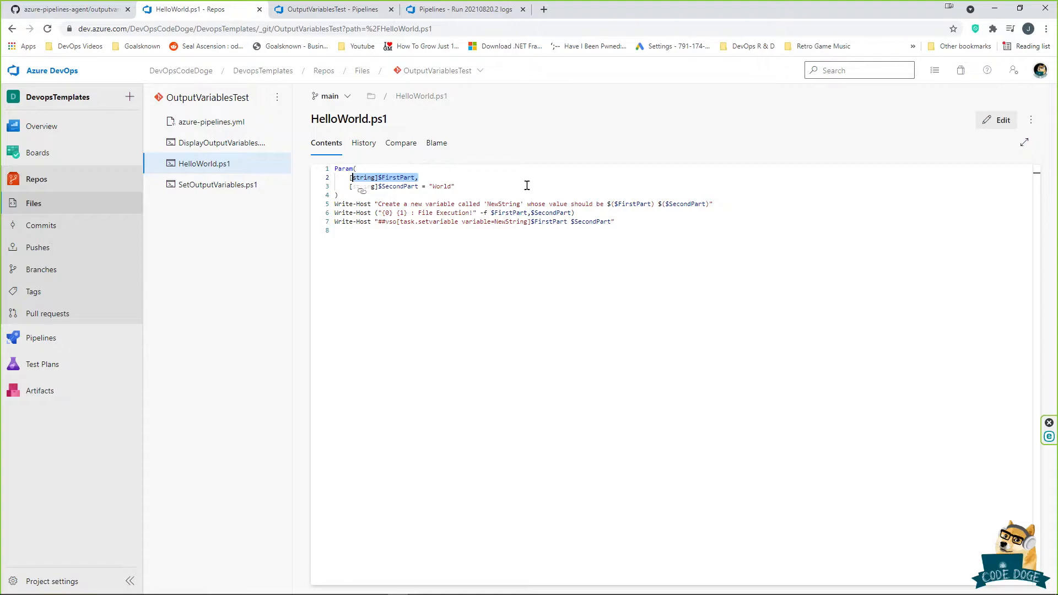
{"action": "left_click", "coordinate": [483, 178]}
{"action": "mouse_move", "coordinate": [473, 186]}
{"action": "left_mouse_down"}
{"action": "mouse_move", "coordinate": [365, 186]}
{"action": "mouse_move", "coordinate": [453, 184]}
{"action": "left_mouse_up"}
{"action": "left_click", "coordinate": [507, 192]}
{"action": "left_click", "coordinate": [457, 176]}
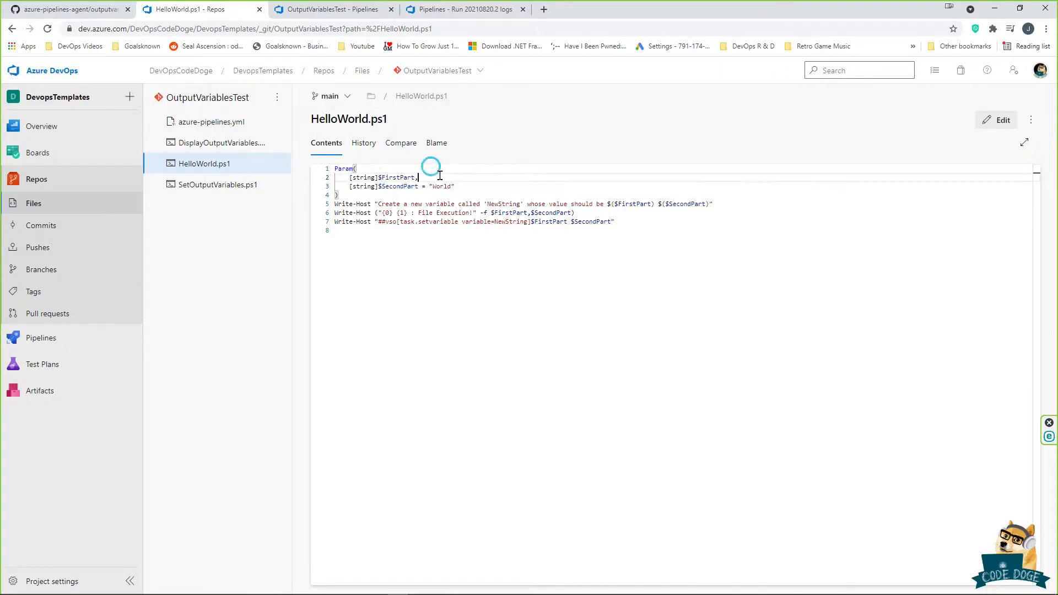
Step: Review the Write-Host messages on lines 5–6 and the setvariable assigning $FirstPart $SecondPart to NewString
{"action": "mouse_move", "coordinate": [373, 203]}
{"action": "left_mouse_down"}
{"action": "mouse_move", "coordinate": [727, 209]}
{"action": "mouse_move", "coordinate": [378, 205]}
{"action": "left_mouse_up"}
{"action": "left_click", "coordinate": [579, 216]}
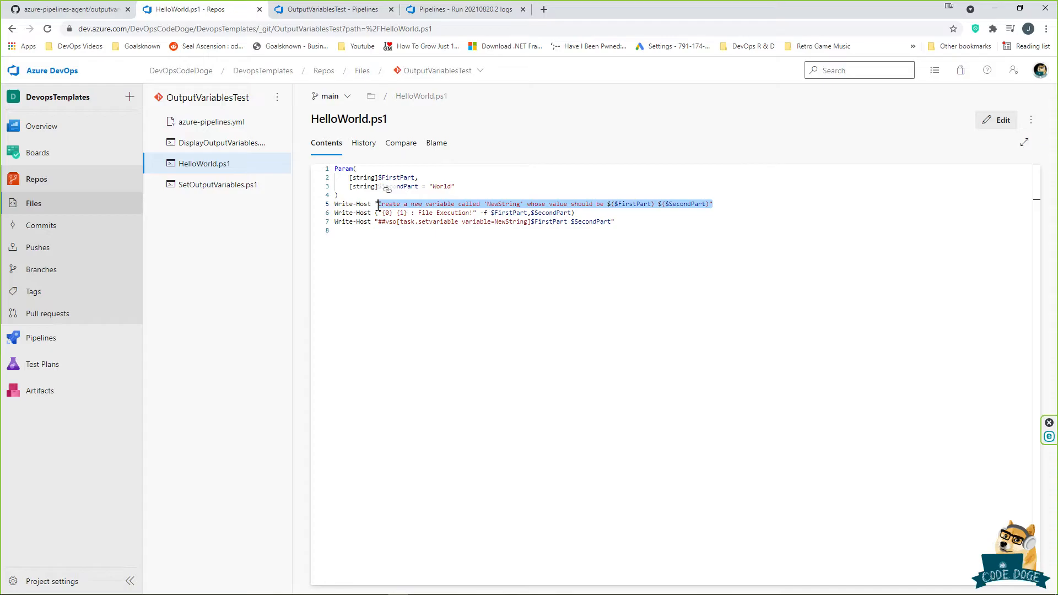
{"action": "left_click_drag", "start_coordinate": [574, 213], "coordinate": [375, 215]}
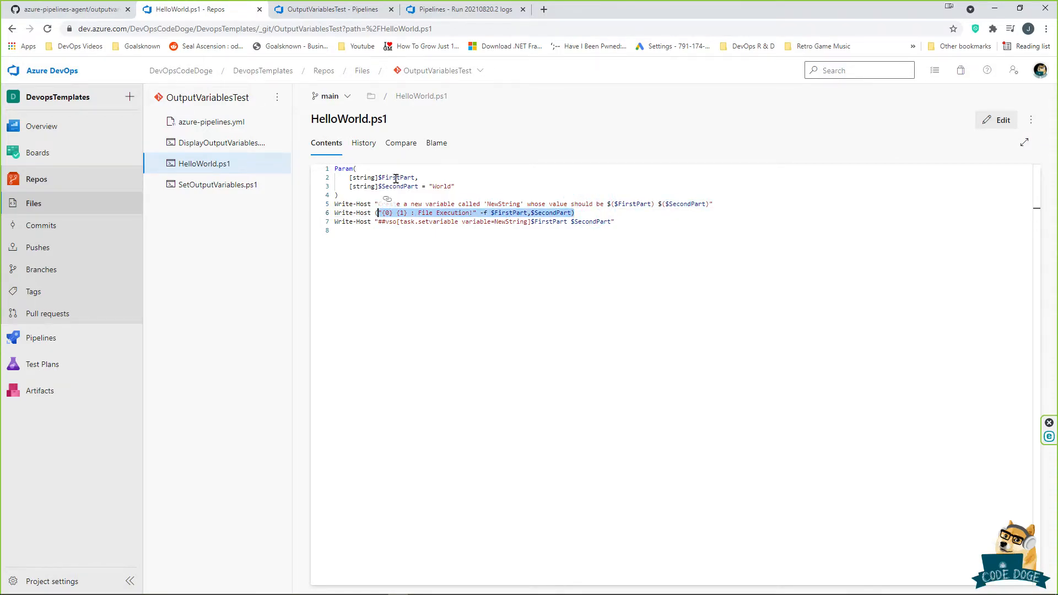
{"action": "left_click_drag", "start_coordinate": [378, 221], "coordinate": [624, 222]}
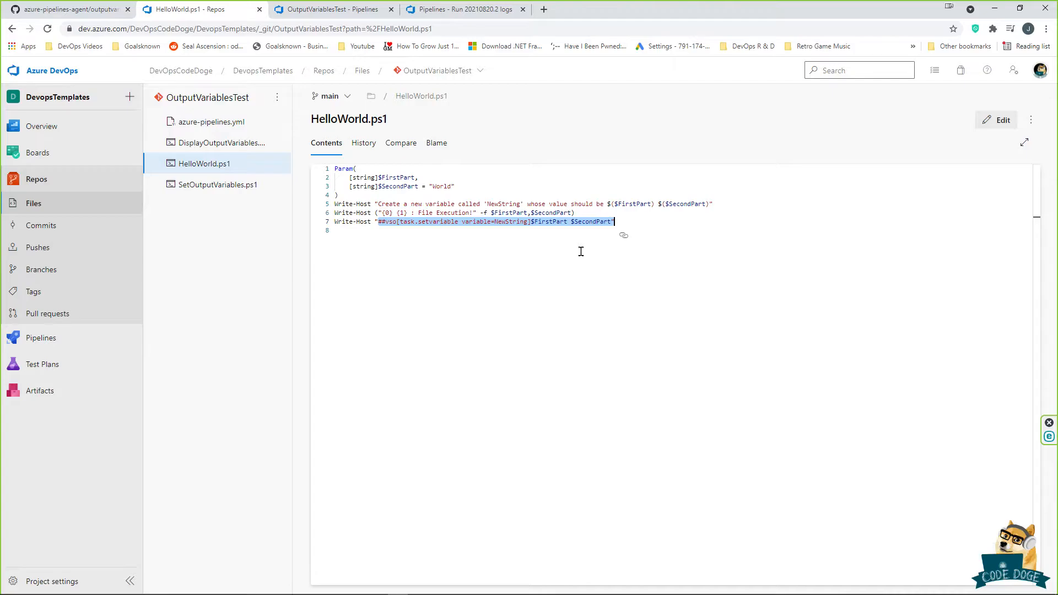
{"action": "left_click_drag", "start_coordinate": [531, 221], "coordinate": [611, 223]}
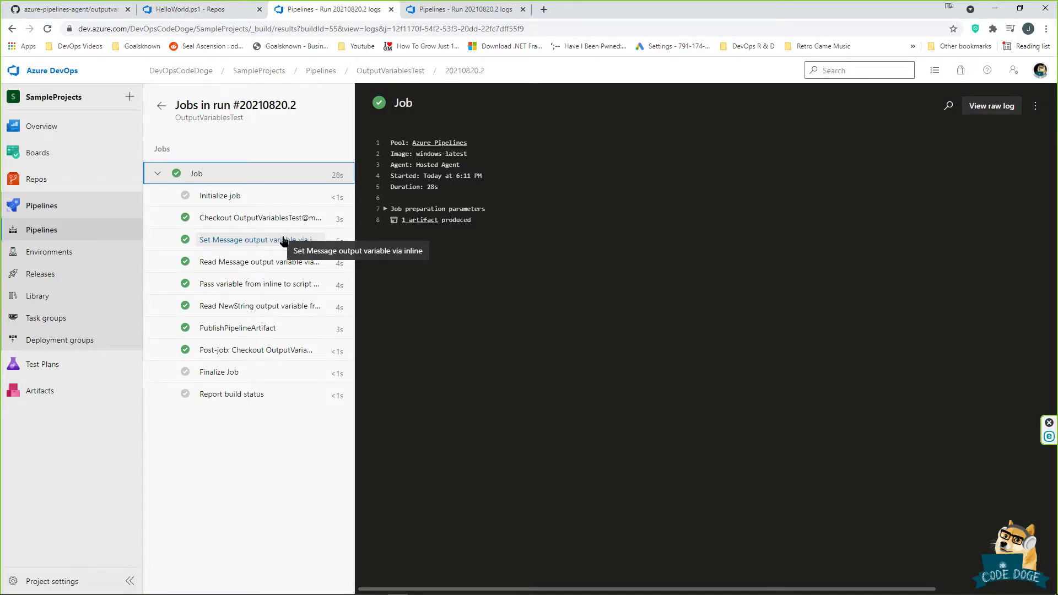
Step: Check each step log of run 20210820.2: Set Message, Read Message (Hello), Pass variable, Read NewString
{"action": "left_click", "coordinate": [284, 241]}
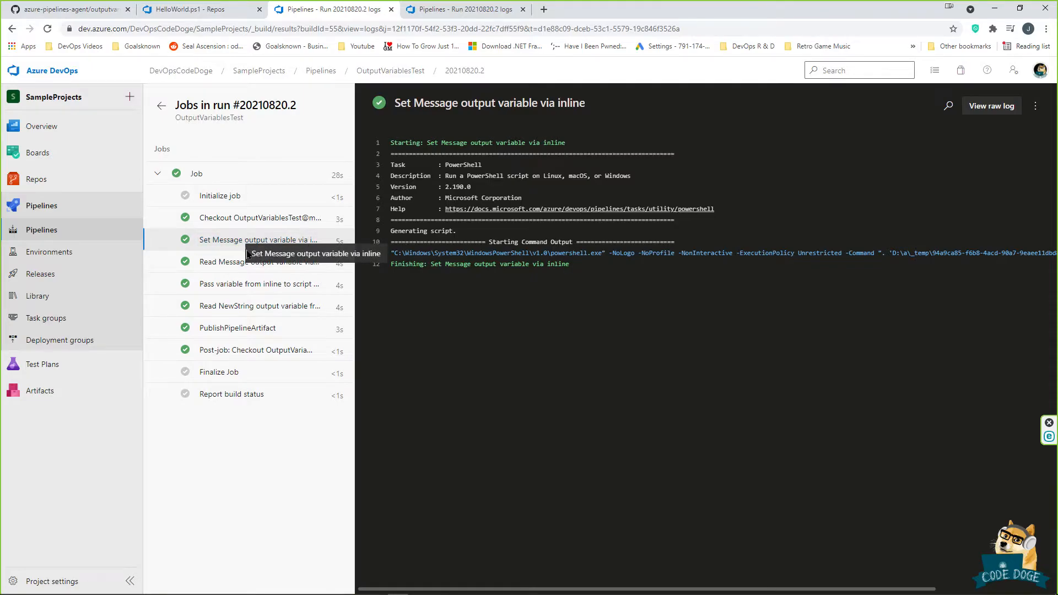
{"action": "left_click", "coordinate": [237, 263]}
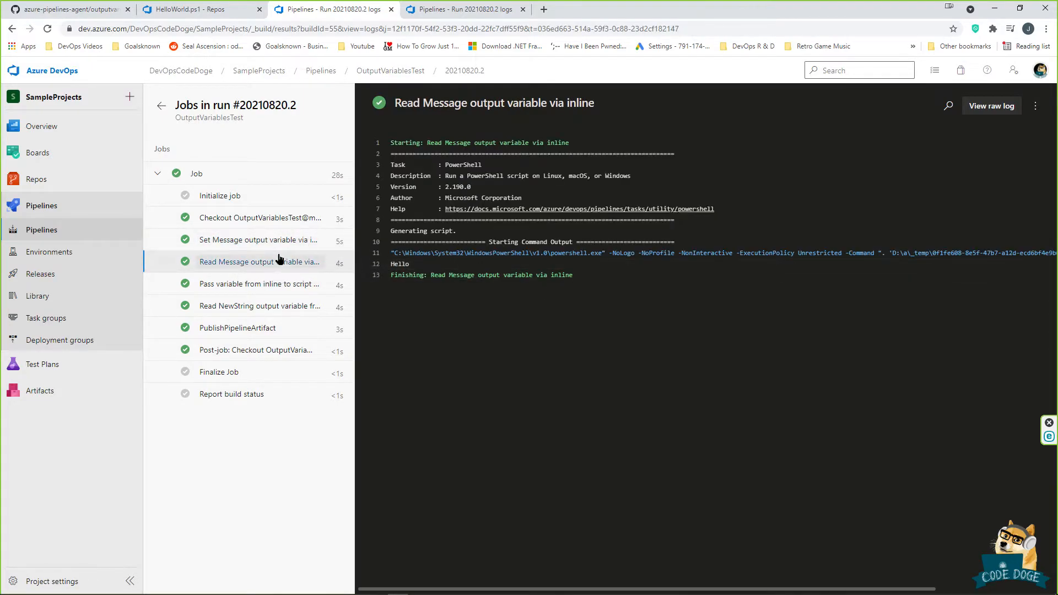
{"action": "left_click", "coordinate": [235, 290]}
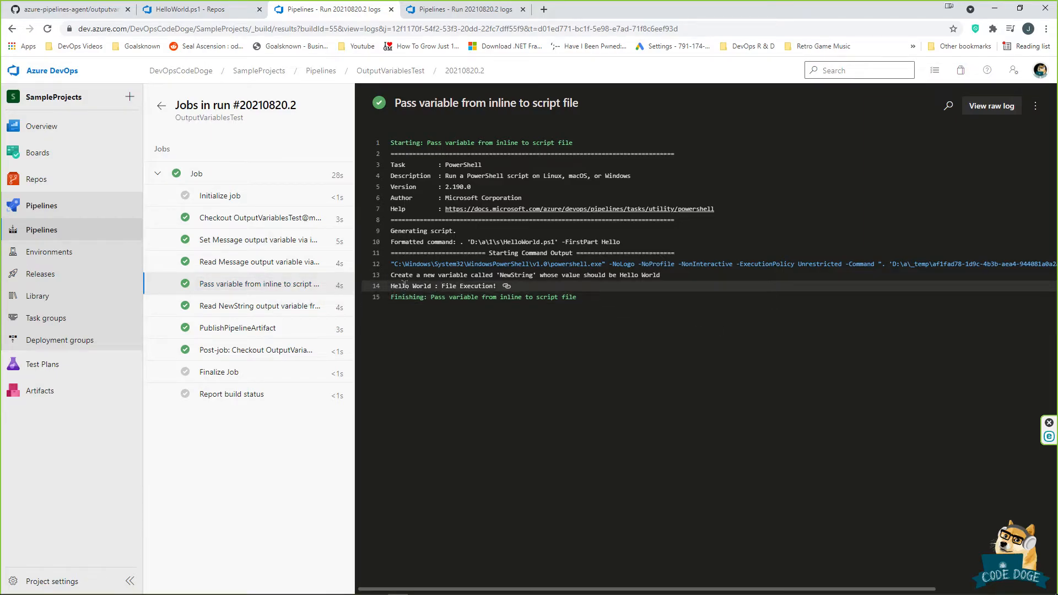
{"action": "left_click_drag", "start_coordinate": [392, 277], "coordinate": [660, 276]}
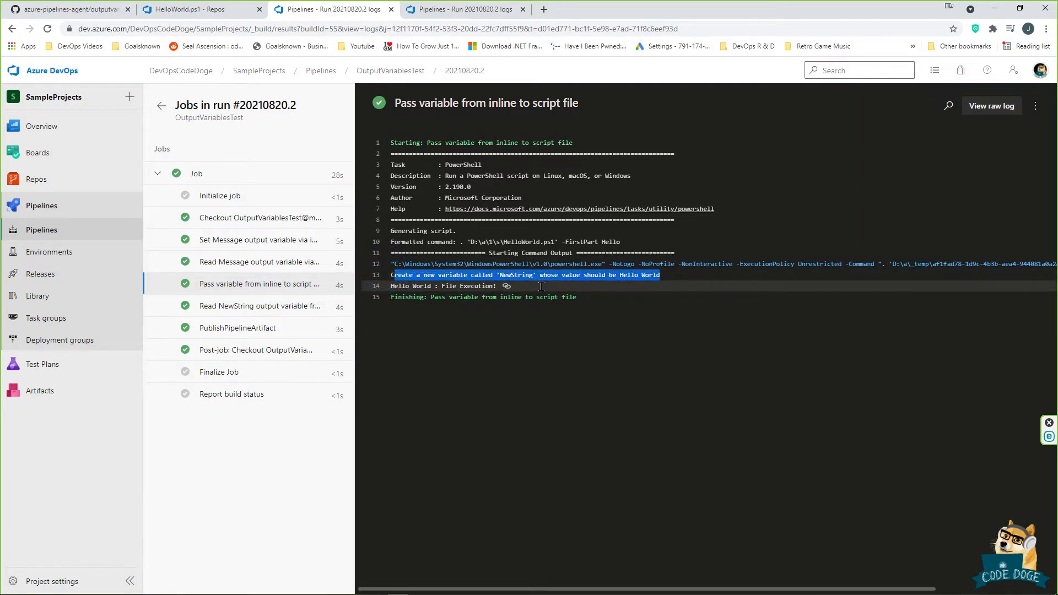
{"action": "left_click", "coordinate": [262, 307]}
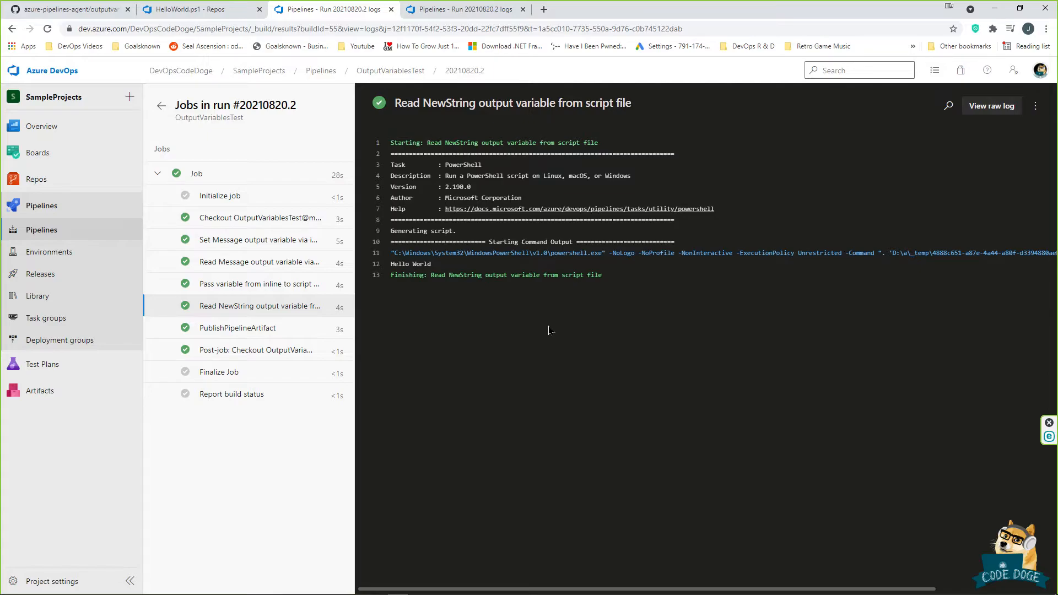
Step: Revisit HelloWorld.ps1 and its setvariable line 7
{"action": "left_click", "coordinate": [206, 9]}
{"action": "left_click_drag", "start_coordinate": [400, 180], "coordinate": [329, 188]}
{"action": "left_click", "coordinate": [481, 187]}
{"action": "left_click", "coordinate": [551, 222]}
{"action": "left_click", "coordinate": [521, 227]}
{"action": "left_click_drag", "start_coordinate": [673, 215], "coordinate": [634, 225]}
{"action": "left_click", "coordinate": [634, 228]}
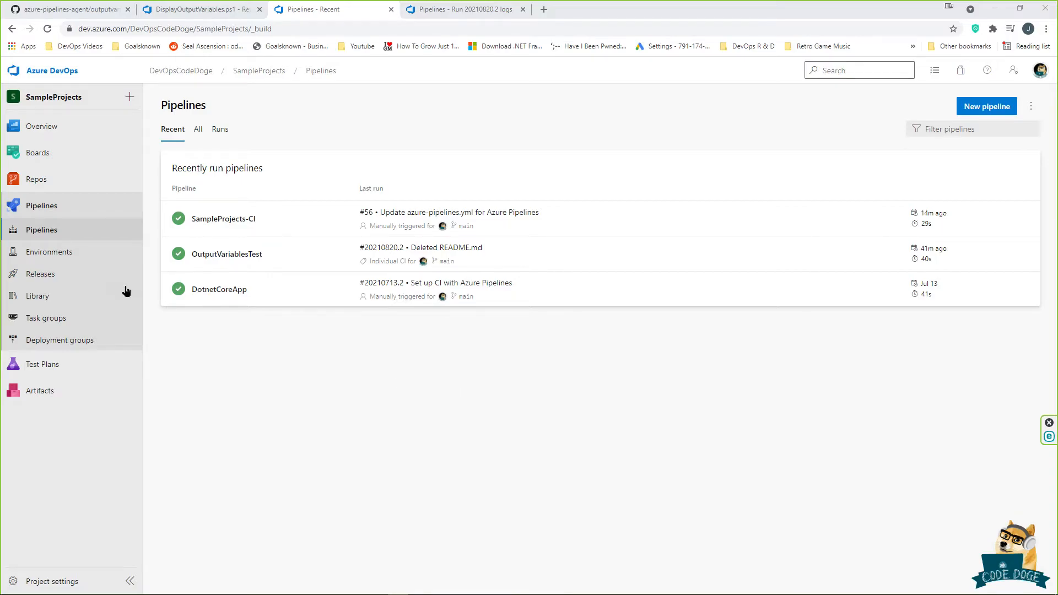
Step: Open the release pipeline for editing and inspect the TestOutputVars Set task's script path
{"action": "left_click", "coordinate": [84, 272]}
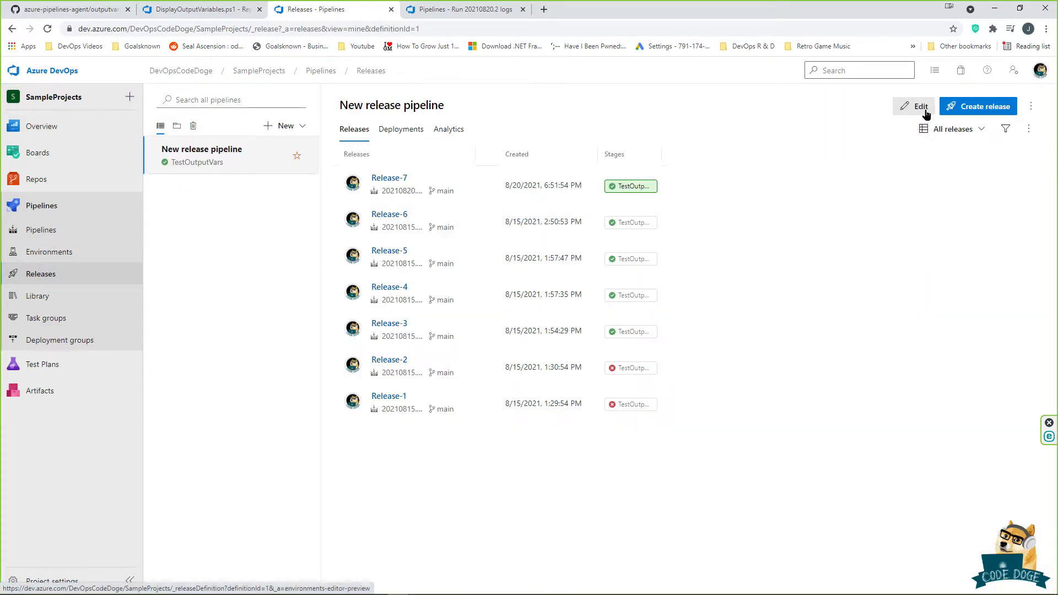
{"action": "left_click", "coordinate": [919, 108]}
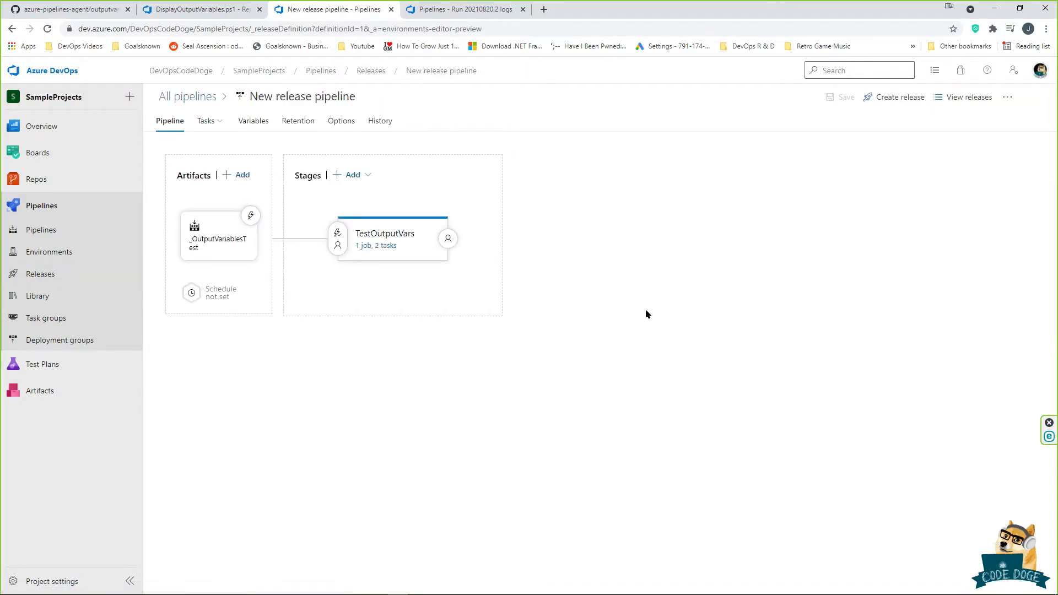
{"action": "left_click", "coordinate": [382, 246]}
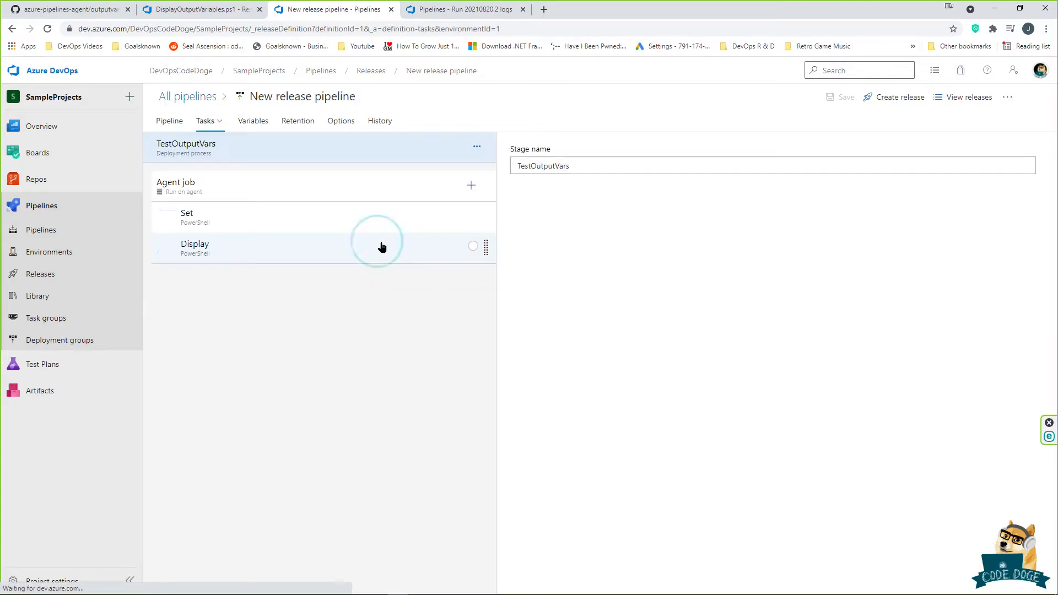
{"action": "left_click", "coordinate": [329, 213]}
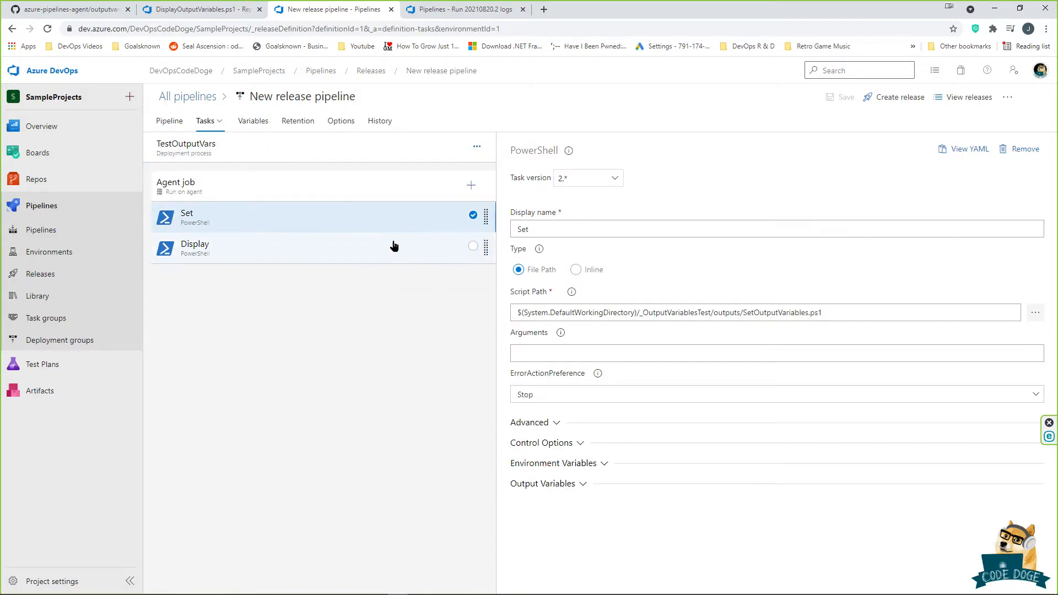
{"action": "left_click", "coordinate": [854, 313]}
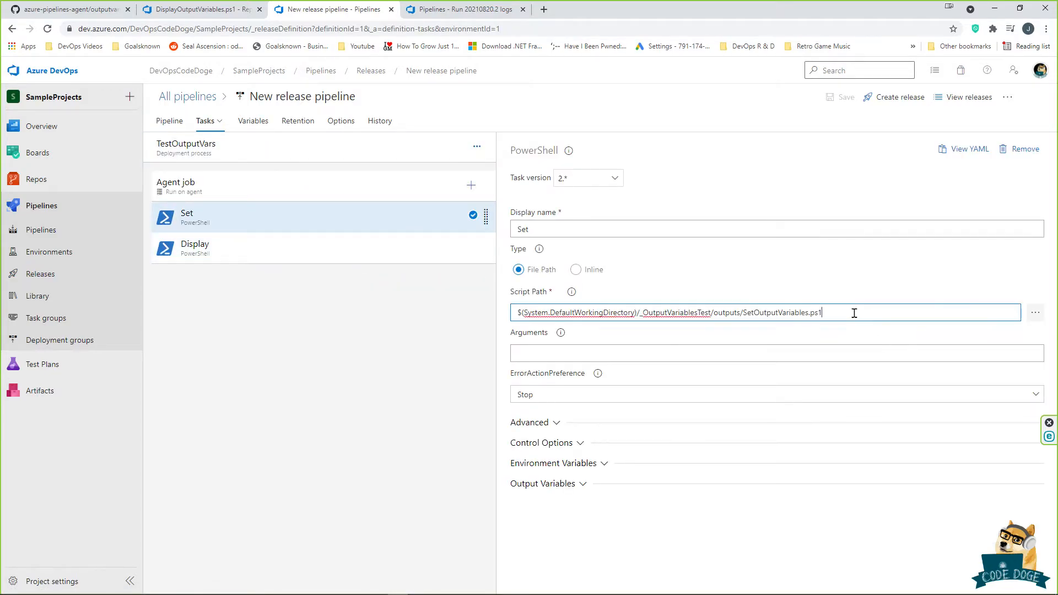
Step: Inspect the Display task's script path and its full arguments text
{"action": "left_click", "coordinate": [392, 257]}
{"action": "left_click", "coordinate": [873, 312]}
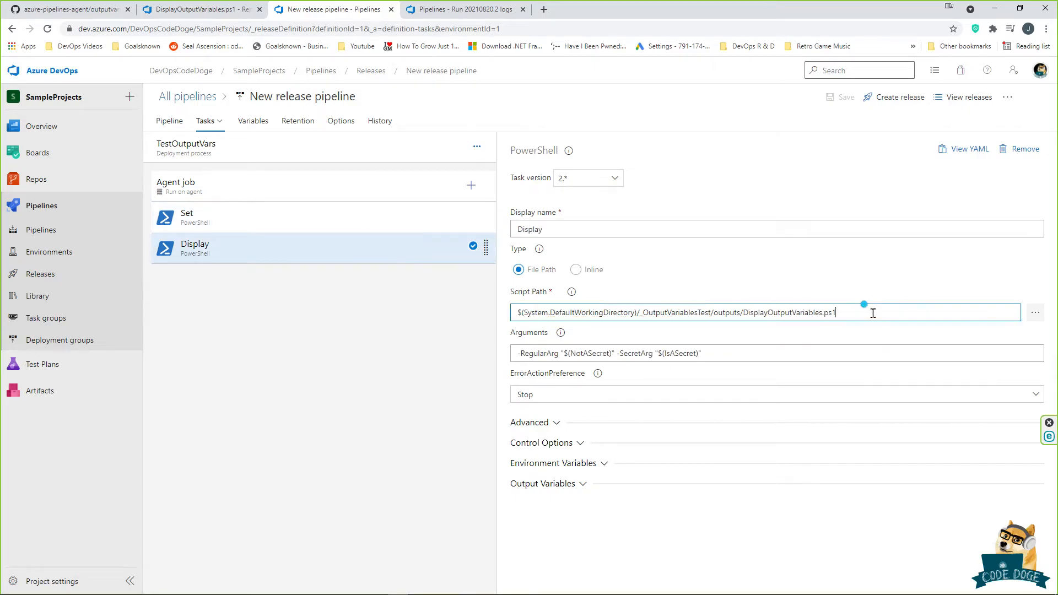
{"action": "left_click_drag", "start_coordinate": [791, 353], "coordinate": [650, 349]}
{"action": "key", "text": "ctrl+a"}
{"action": "left_click", "coordinate": [738, 354]}
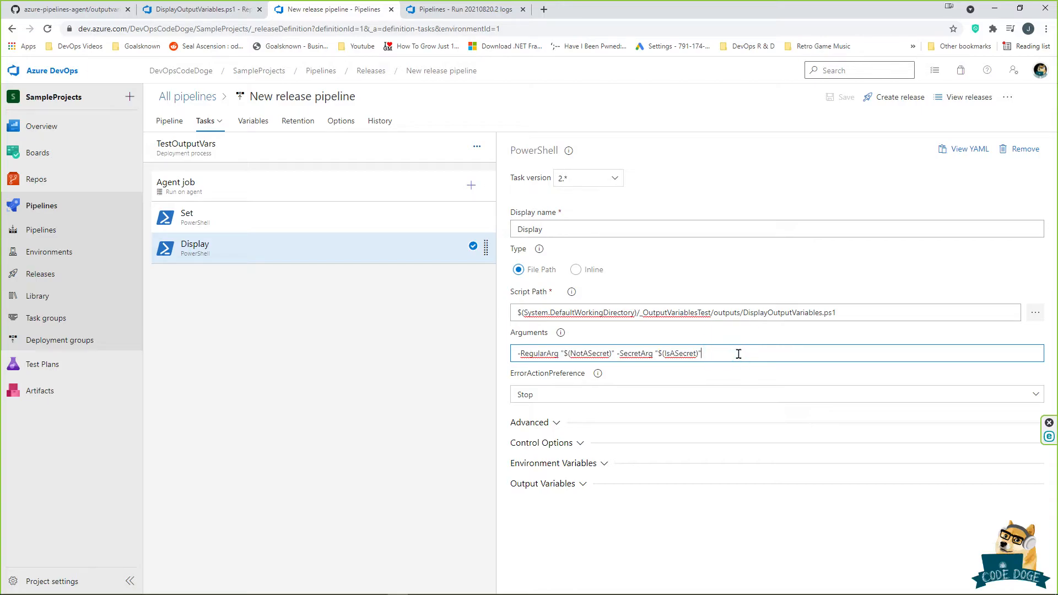
{"action": "triple_click", "coordinate": [720, 352]}
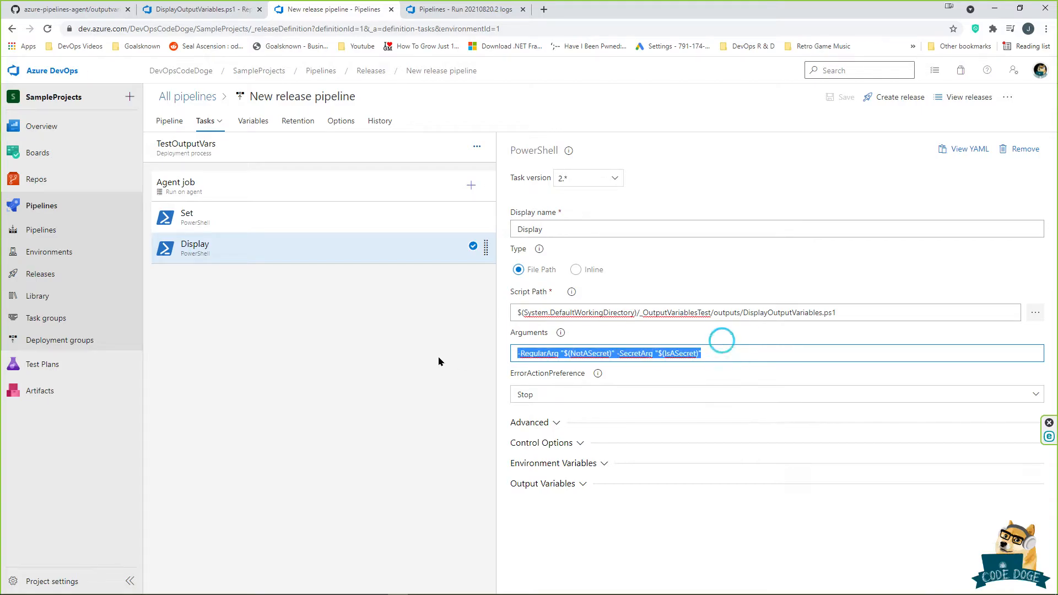
{"action": "left_click", "coordinate": [356, 217]}
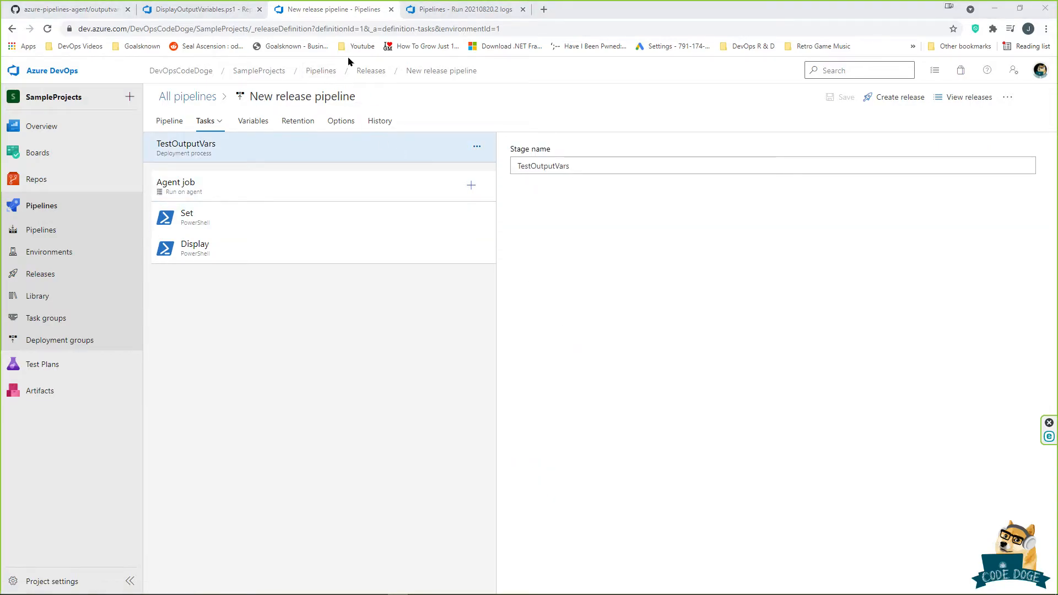
{"action": "left_click", "coordinate": [447, 13]}
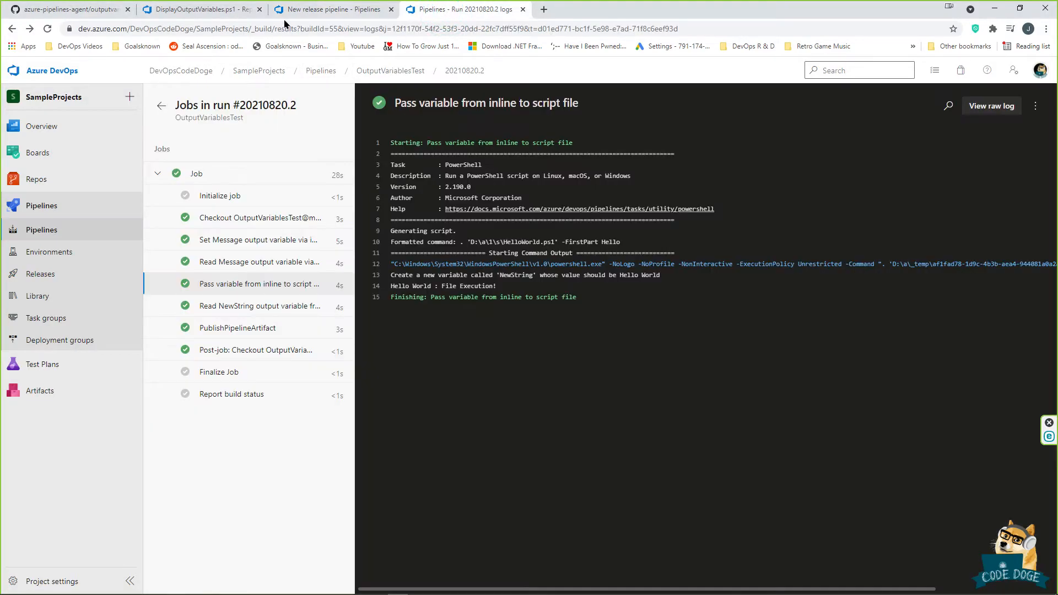
Step: Open SetOutputVariables.ps1 in the repo and examine its two setvariable lines, including IsASecret
{"action": "left_click", "coordinate": [187, 13]}
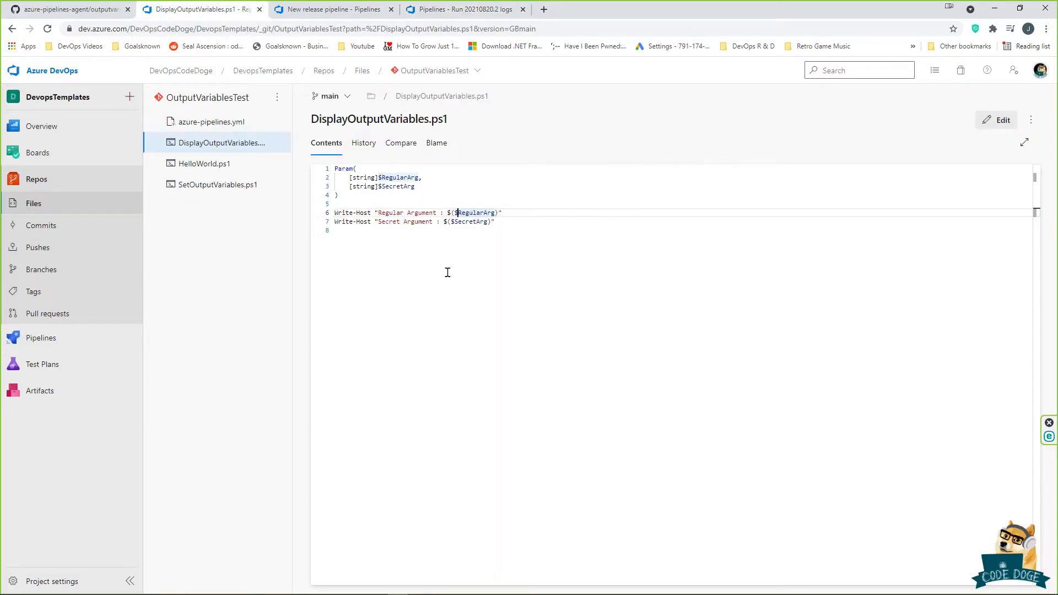
{"action": "left_click", "coordinate": [222, 186]}
{"action": "left_click", "coordinate": [697, 178]}
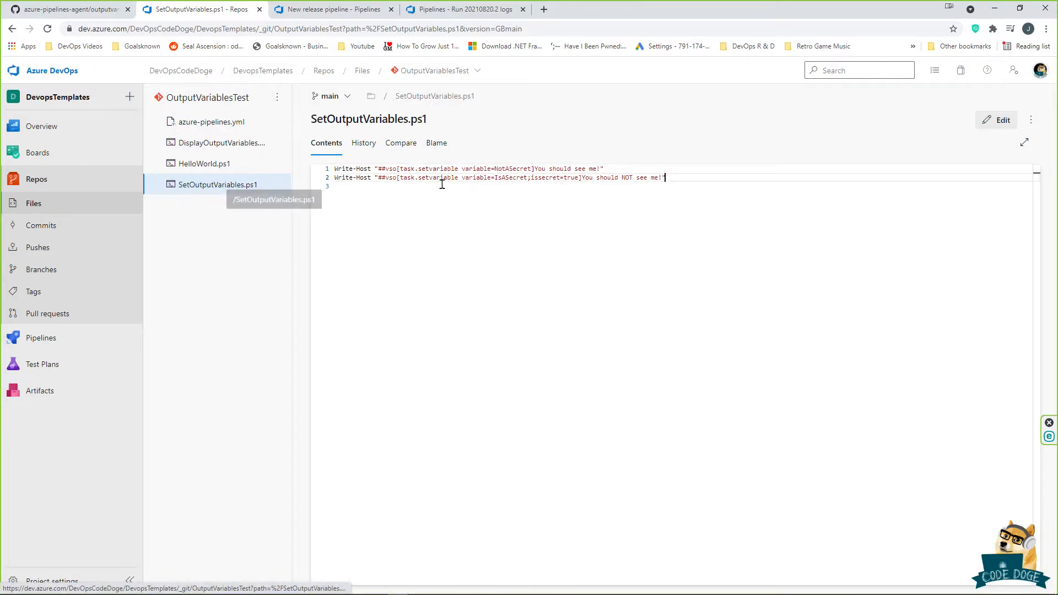
{"action": "left_click", "coordinate": [495, 178]}
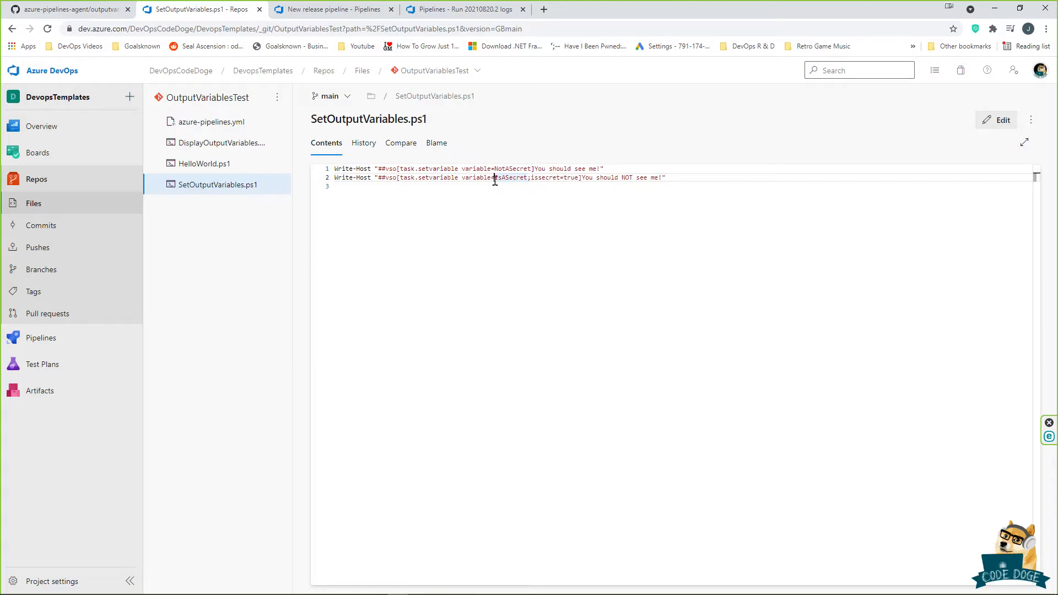
{"action": "left_click", "coordinate": [423, 187]}
{"action": "left_click_drag", "start_coordinate": [329, 171], "coordinate": [690, 180]}
{"action": "left_click", "coordinate": [728, 186]}
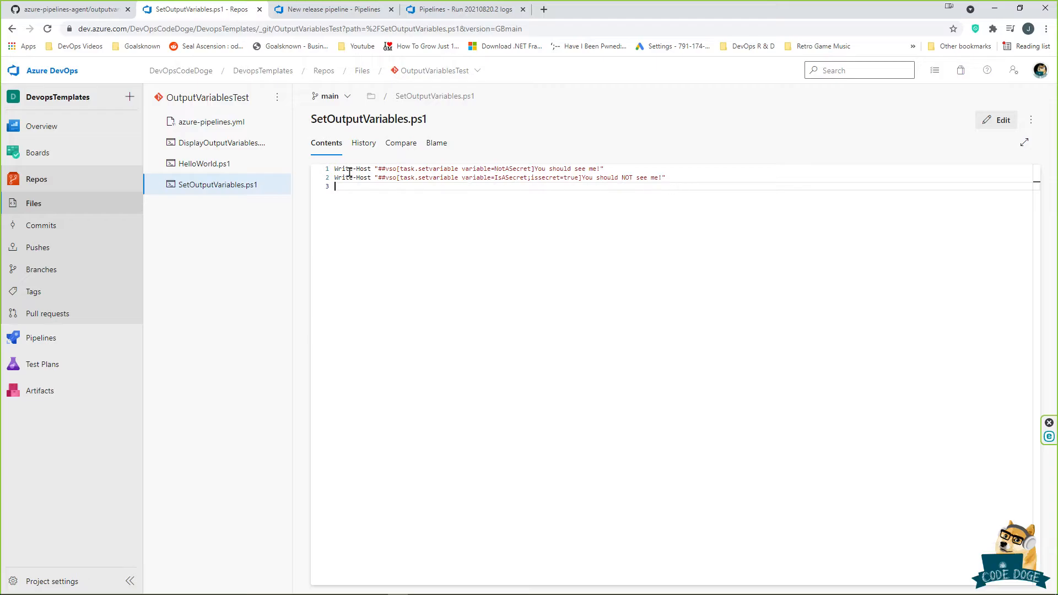
Step: Examine the NotASecret variable set to 'You should see me!' and the IsASecret secret declaration
{"action": "left_click_drag", "start_coordinate": [337, 171], "coordinate": [560, 171]}
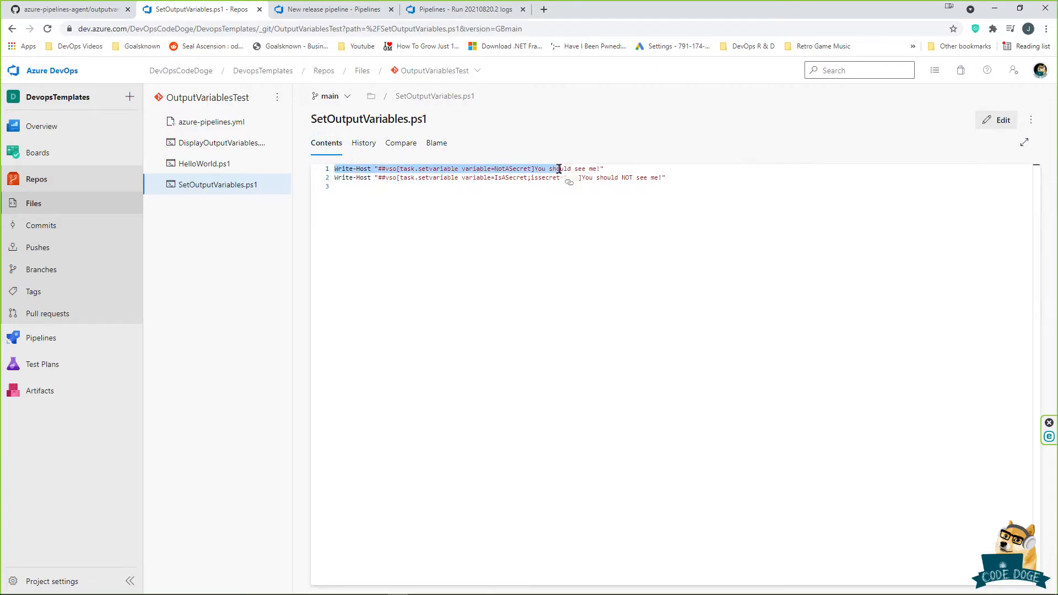
{"action": "left_click", "coordinate": [490, 170]}
{"action": "left_click_drag", "start_coordinate": [493, 170], "coordinate": [532, 169]}
{"action": "left_click", "coordinate": [496, 168]}
{"action": "left_click", "coordinate": [581, 169]}
{"action": "left_click", "coordinate": [666, 177]}
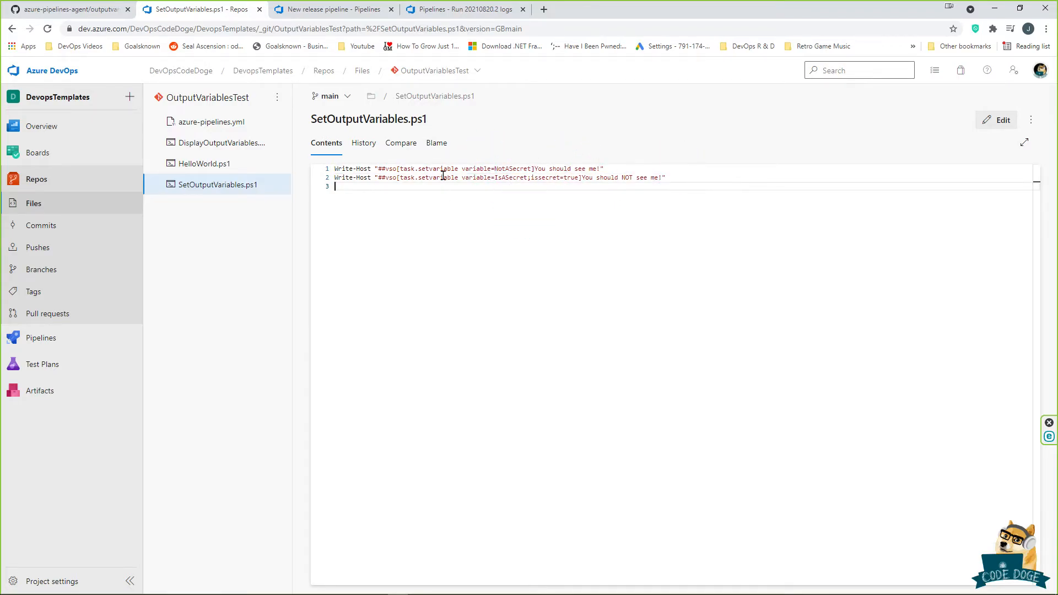
{"action": "left_click", "coordinate": [489, 177]}
{"action": "left_click_drag", "start_coordinate": [462, 177], "coordinate": [579, 177]}
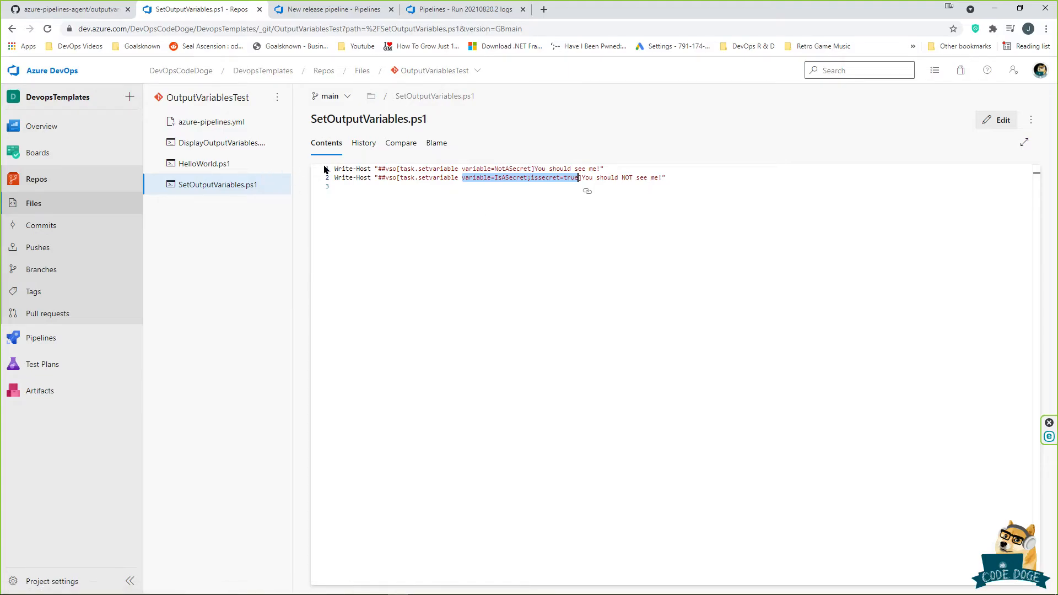
Step: Return to the release pipeline and highlight the Set task's SetOutputVariables.ps1 script path
{"action": "left_click", "coordinate": [355, 11]}
{"action": "left_click", "coordinate": [309, 211]}
{"action": "left_click_drag", "start_coordinate": [845, 306], "coordinate": [549, 299]}
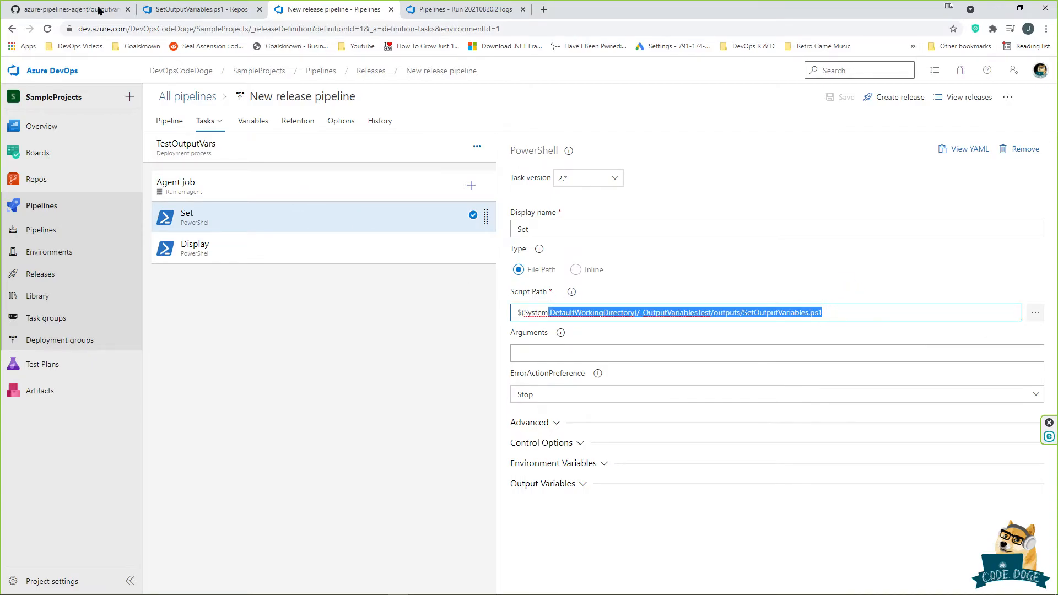
Step: Open the Display task's settings and highlight its DisplayOutputVariables.ps1 script name
{"action": "left_click", "coordinate": [195, 10]}
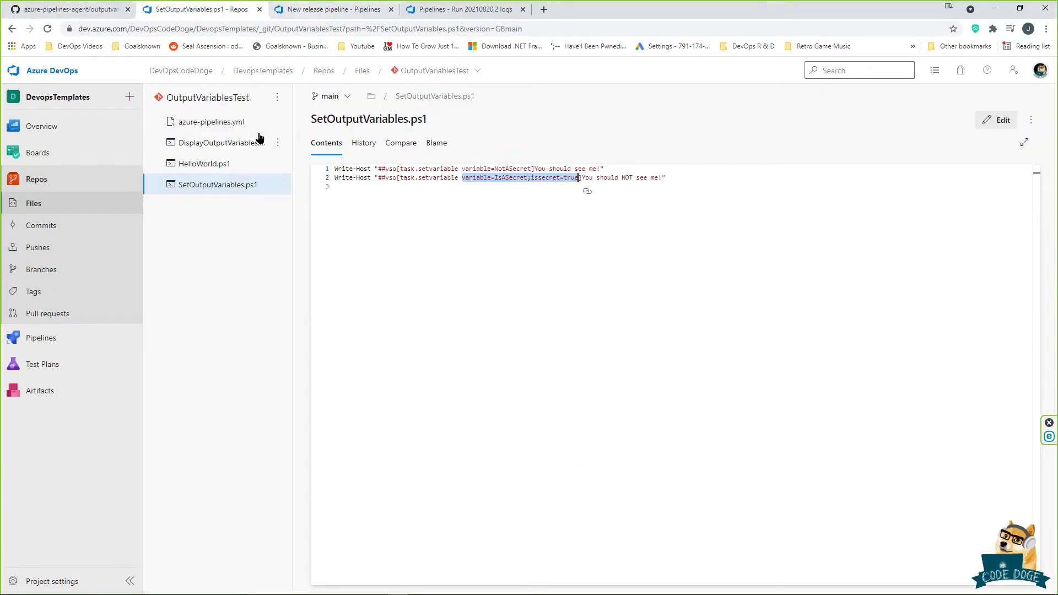
{"action": "left_click", "coordinate": [336, 9]}
{"action": "left_click", "coordinate": [340, 244]}
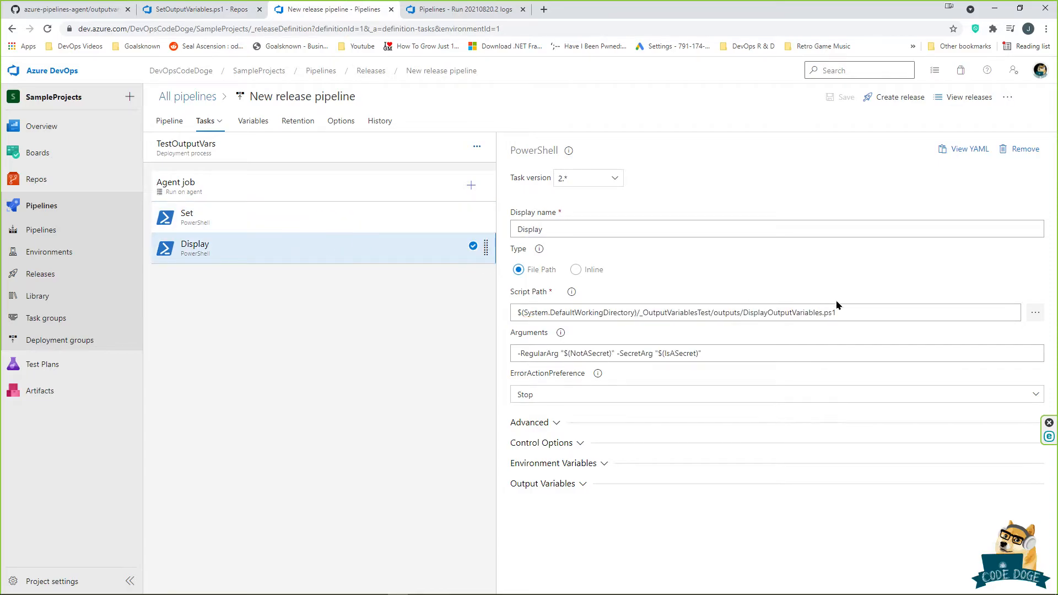
{"action": "left_click_drag", "start_coordinate": [741, 313], "coordinate": [881, 302]}
Step: Open DisplayOutputVariables.ps1 in the repo and review its Param block and two Write-Host lines
{"action": "left_click", "coordinate": [220, 9]}
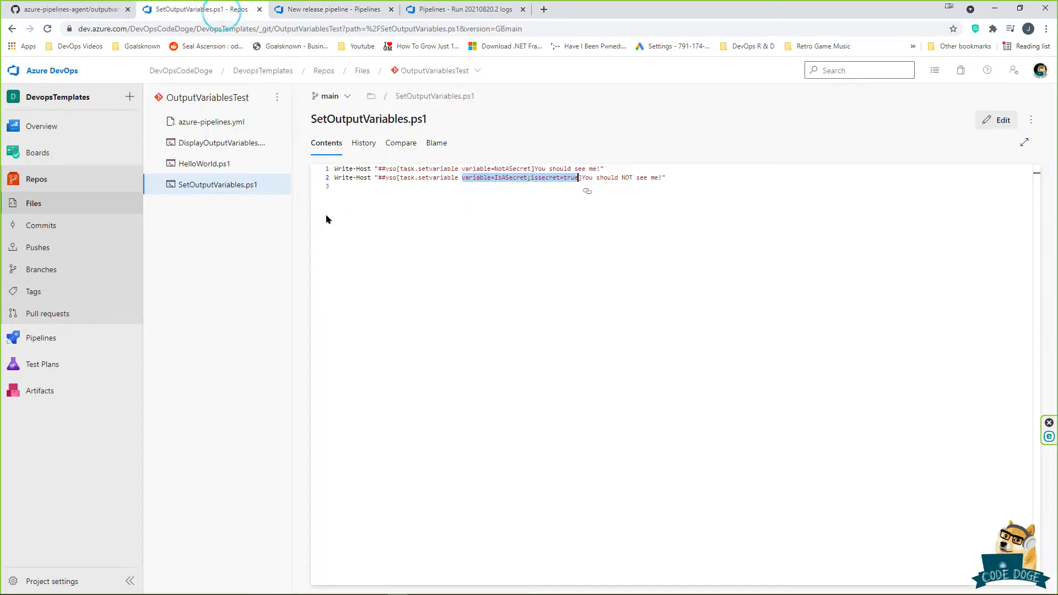
{"action": "left_click", "coordinate": [242, 144]}
{"action": "left_click", "coordinate": [622, 219]}
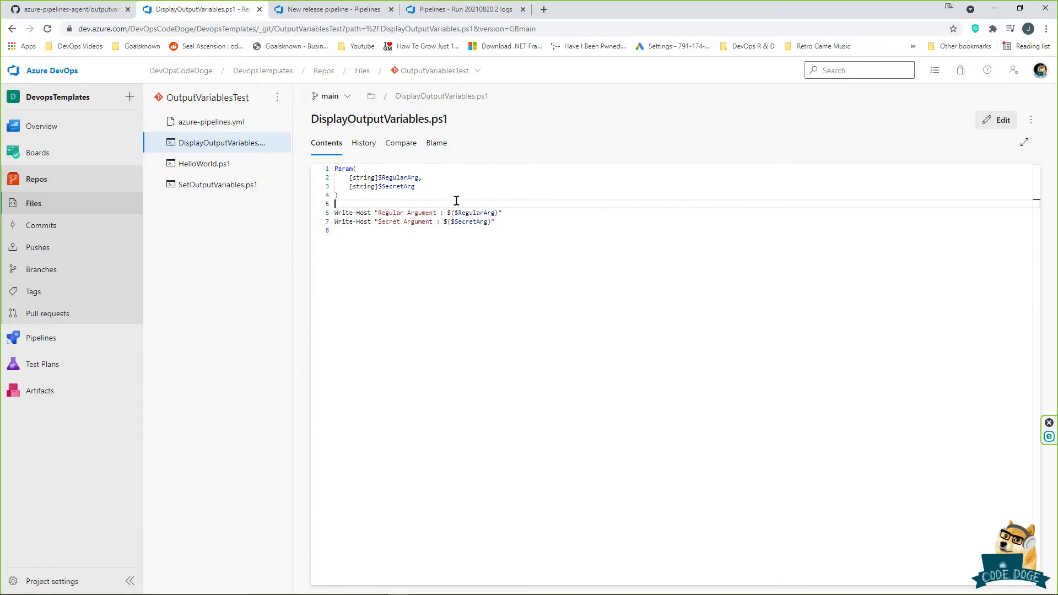
{"action": "left_click_drag", "start_coordinate": [396, 196], "coordinate": [335, 168]}
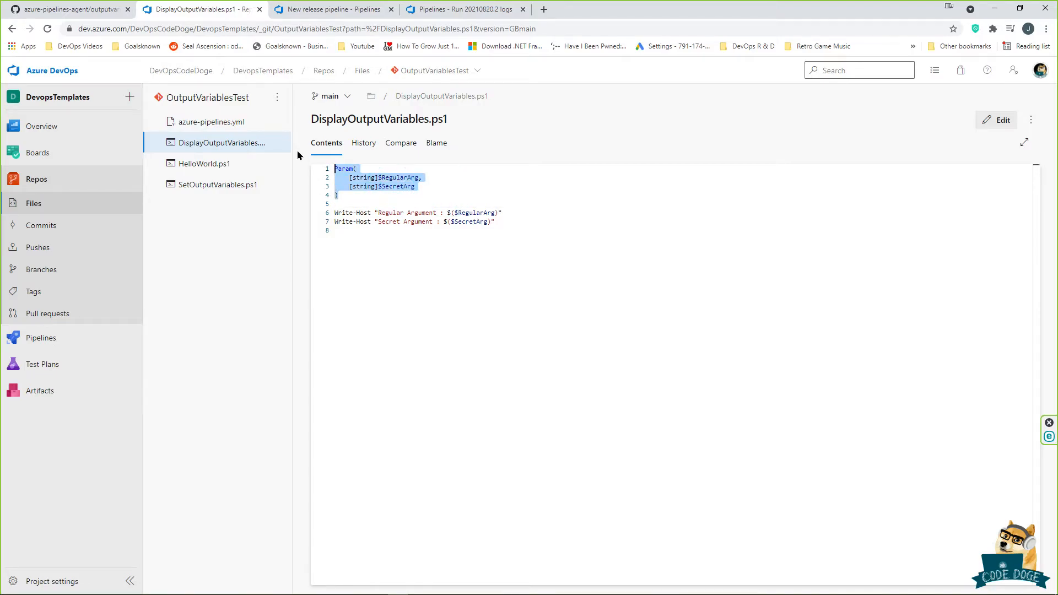
{"action": "left_click", "coordinate": [470, 196]}
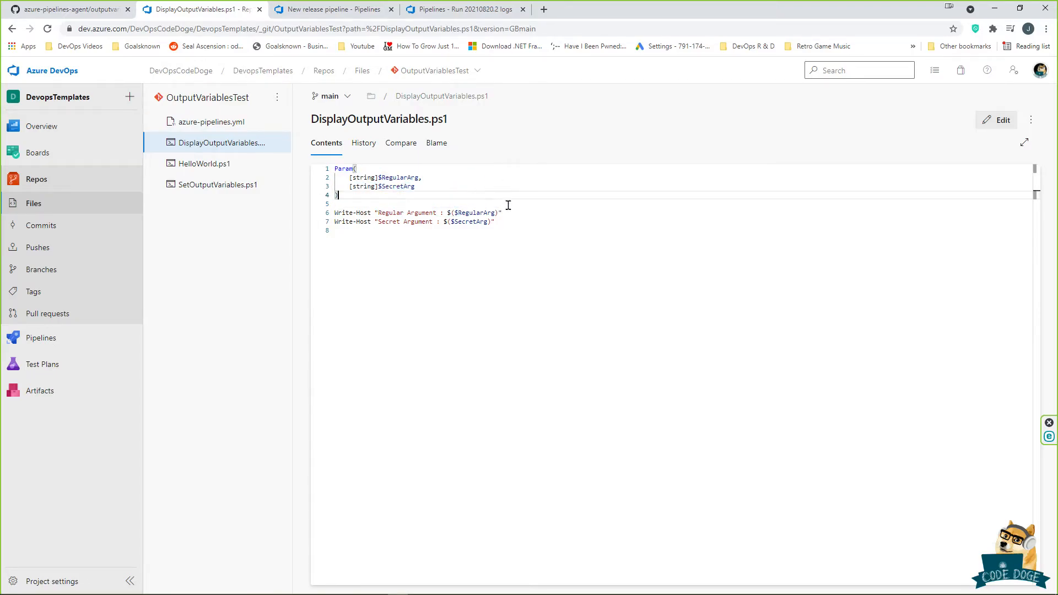
{"action": "left_click_drag", "start_coordinate": [541, 222], "coordinate": [282, 222]}
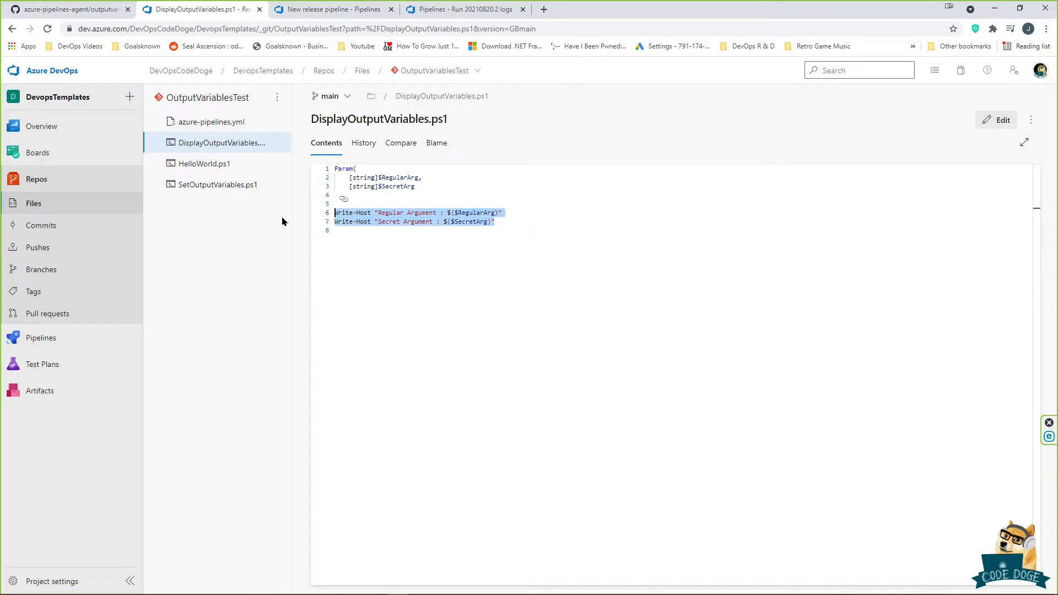
{"action": "left_click", "coordinate": [546, 221]}
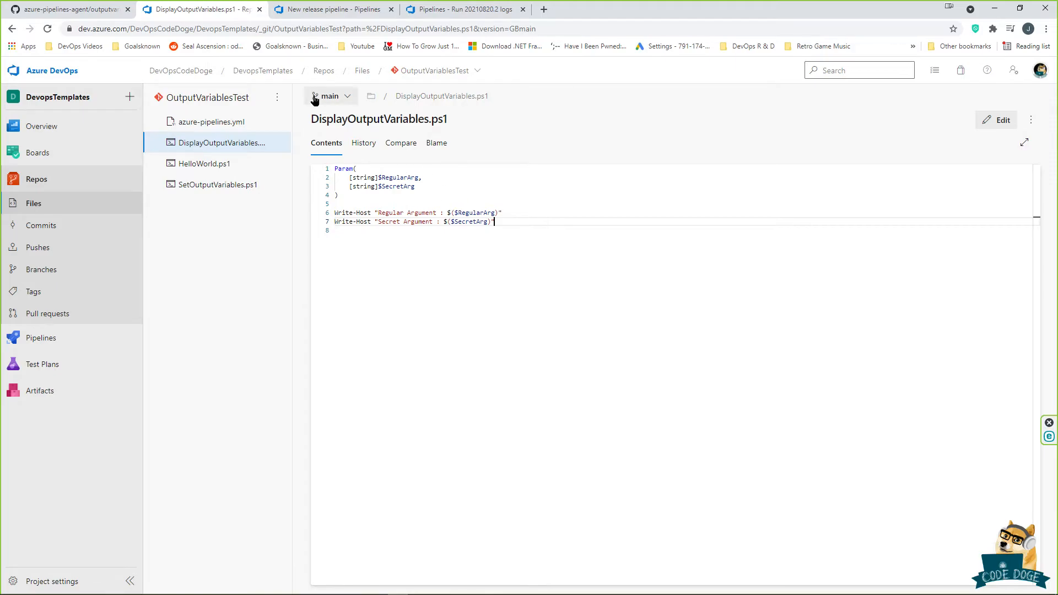
{"action": "key", "text": "ctrl+a"}
Step: Toggle the Display task's type to Inline and back to File Path, then view the pipeline's releases
{"action": "left_click", "coordinate": [331, 9]}
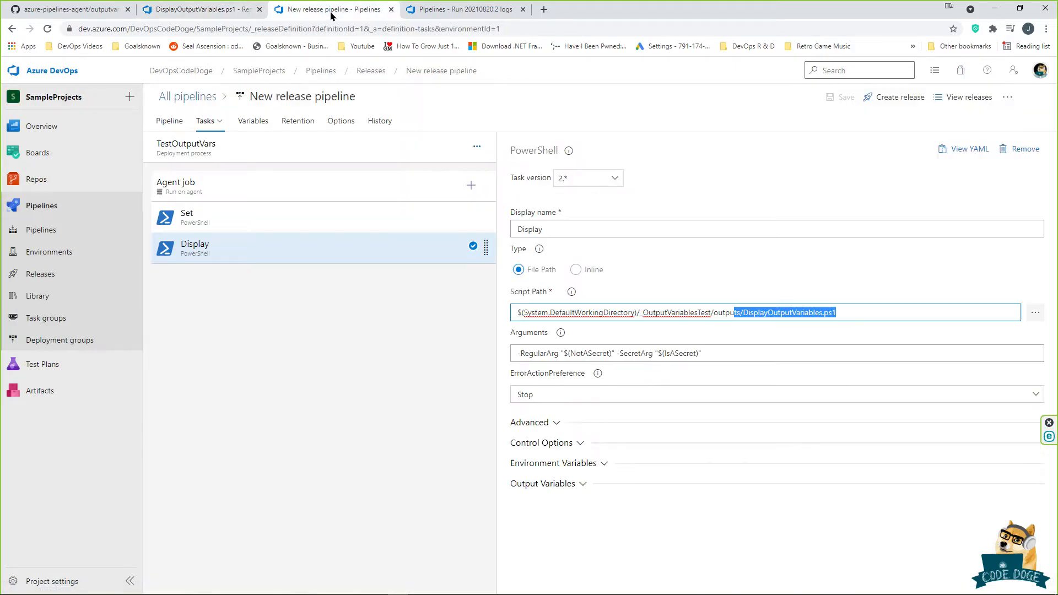
{"action": "left_click", "coordinate": [591, 274]}
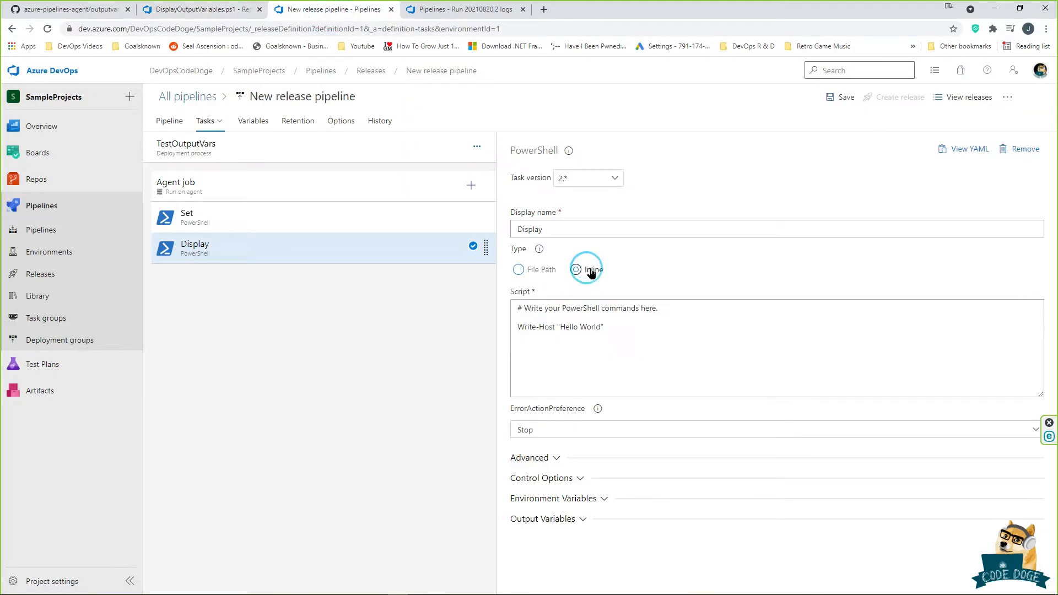
{"action": "left_click", "coordinate": [218, 10]}
{"action": "left_click", "coordinate": [297, 9]}
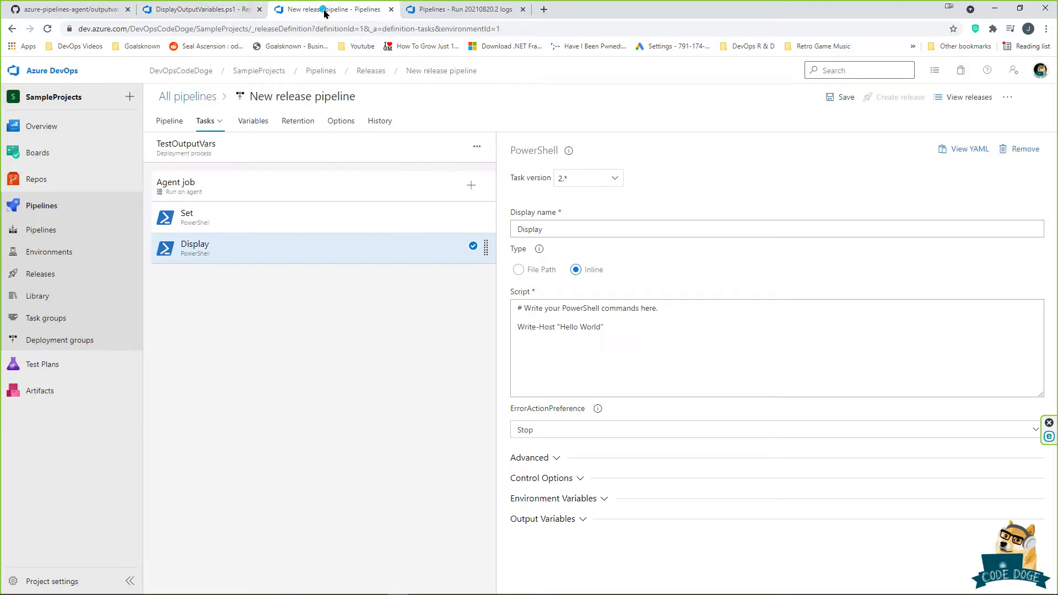
{"action": "left_click", "coordinate": [518, 270]}
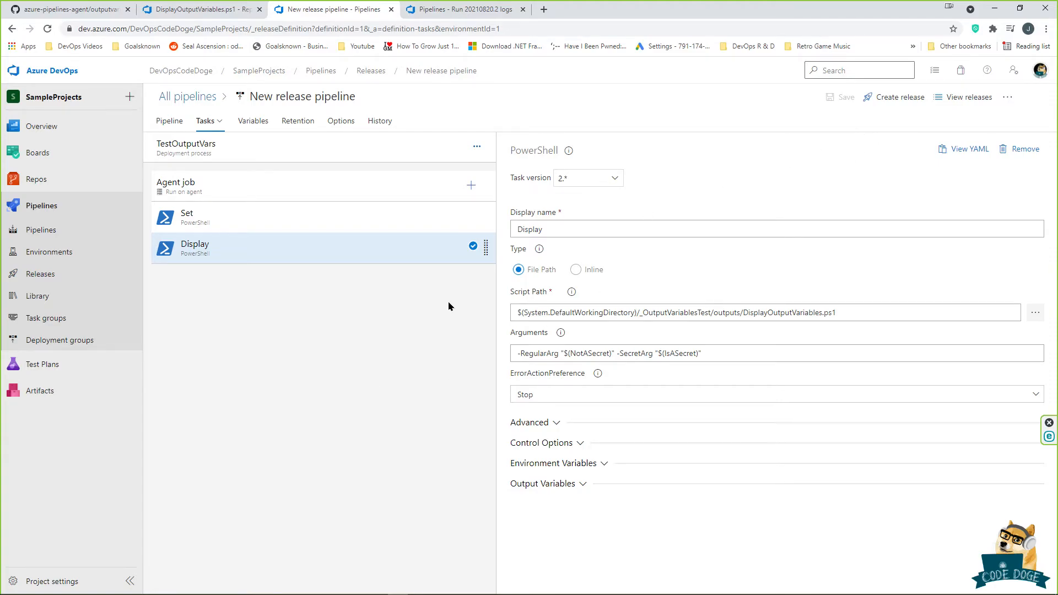
{"action": "left_click", "coordinate": [953, 98]}
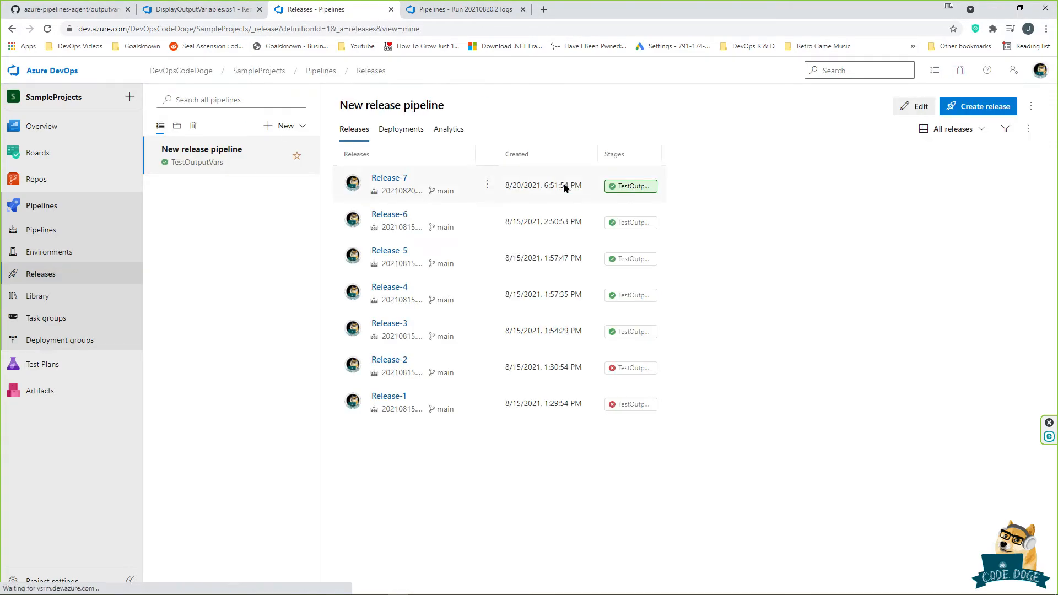
Step: Open Release-7's TestOutputVars stage logs and check the Set step's detailed log
{"action": "left_click", "coordinate": [630, 186]}
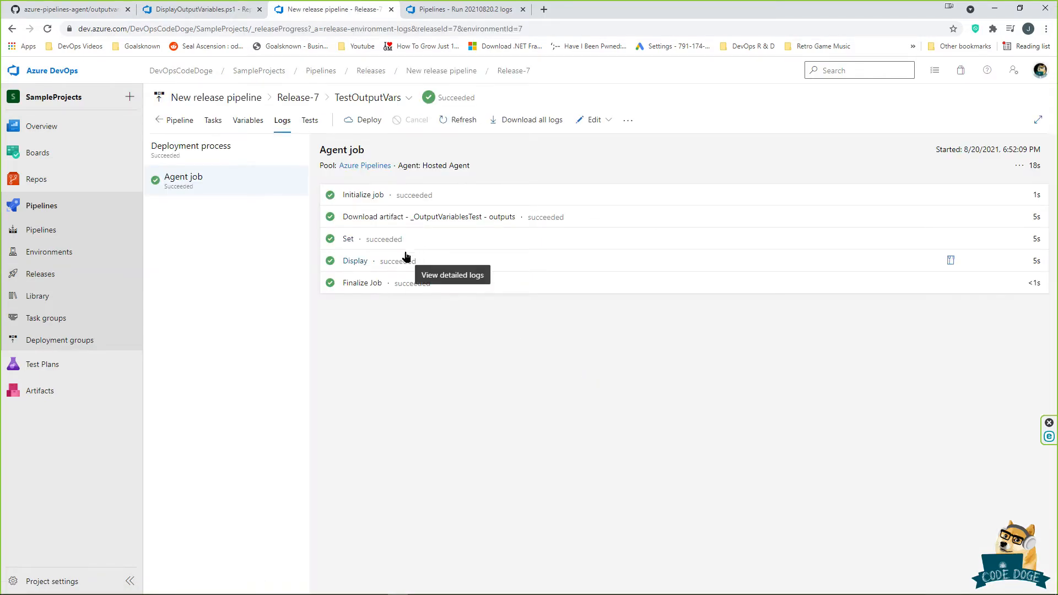
{"action": "left_click", "coordinate": [349, 239]}
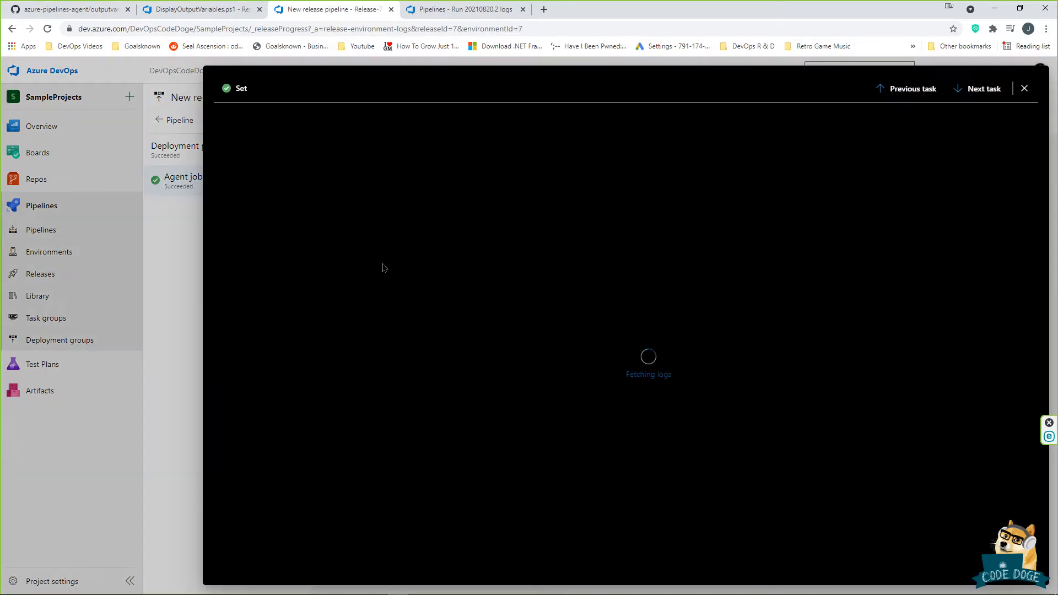
{"action": "left_click", "coordinate": [510, 241]}
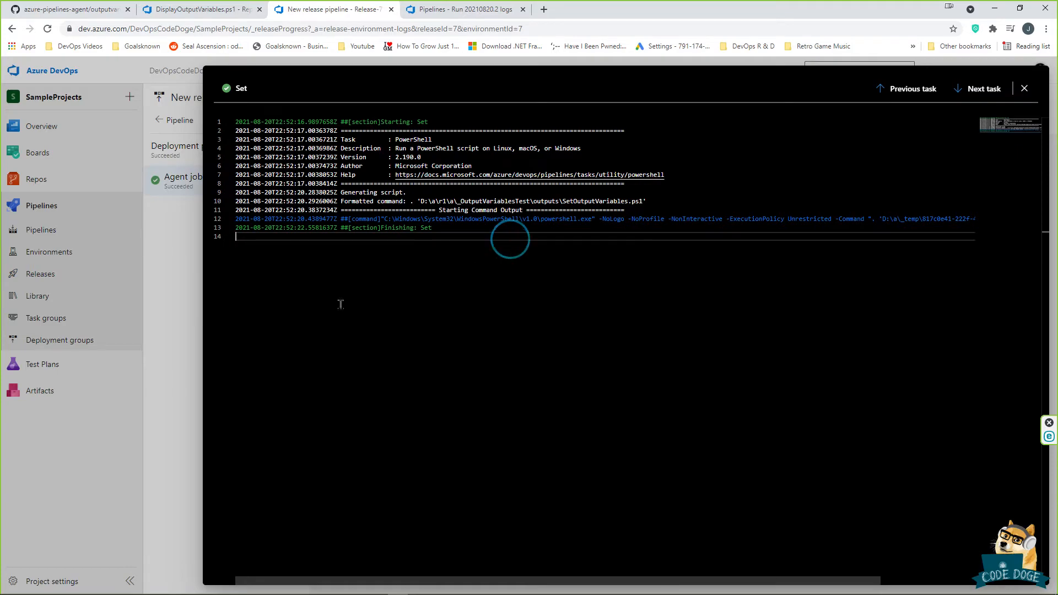
{"action": "left_click", "coordinate": [183, 305]}
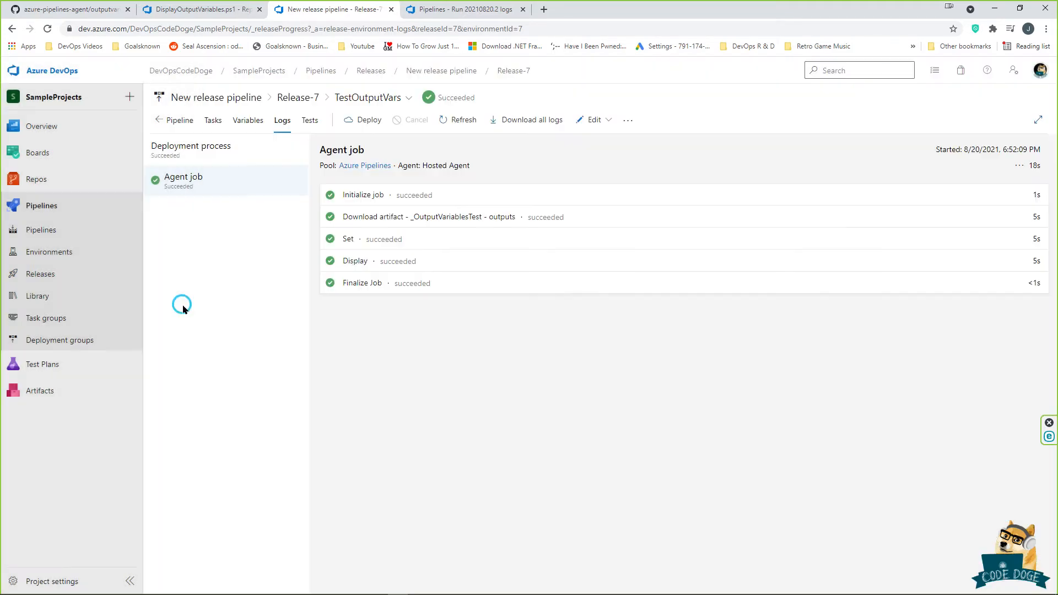
Step: Open the Display step log and verify 'Regular Argument : You should see me!' and 'Secret Argument : ***'
{"action": "left_click", "coordinate": [357, 261]}
{"action": "left_click", "coordinate": [584, 281]}
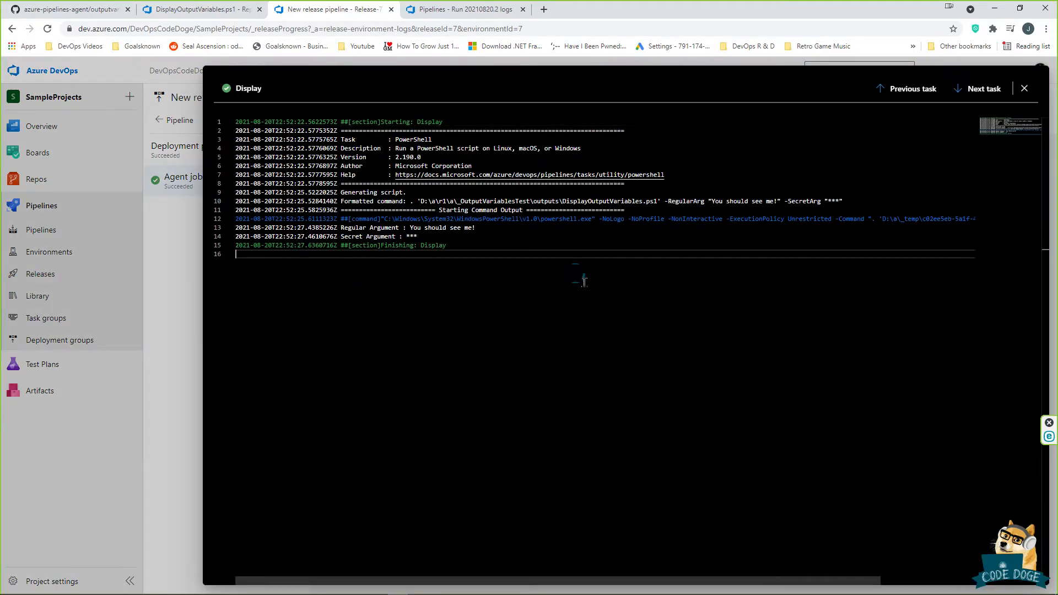
{"action": "left_click_drag", "start_coordinate": [342, 228], "coordinate": [442, 230]}
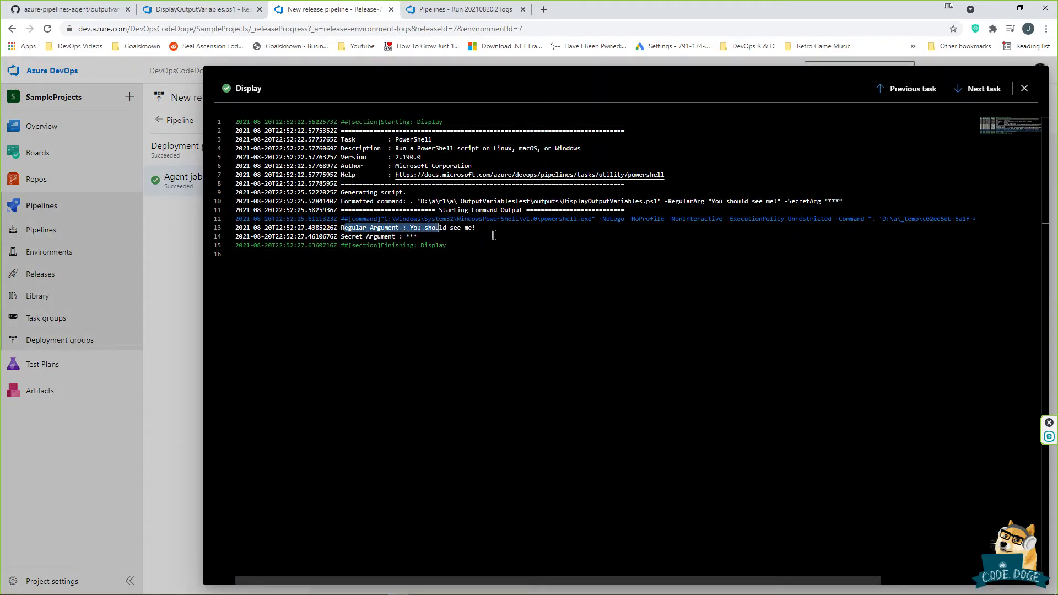
{"action": "left_click", "coordinate": [496, 230]}
{"action": "left_click", "coordinate": [528, 229]}
{"action": "left_click_drag", "start_coordinate": [341, 237], "coordinate": [485, 240]}
{"action": "left_click", "coordinate": [487, 238]}
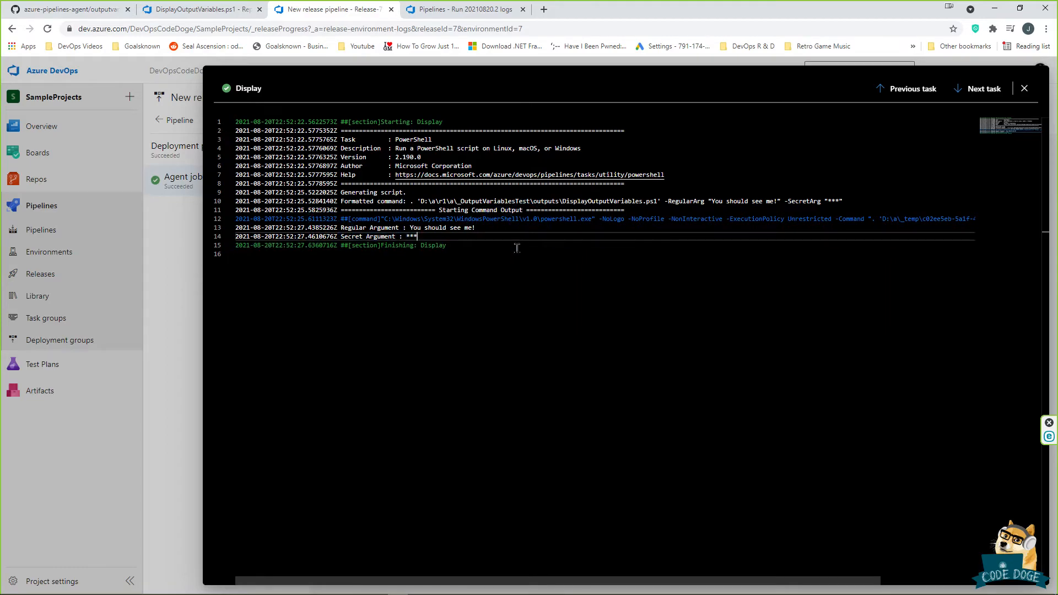
{"action": "left_click", "coordinate": [557, 340]}
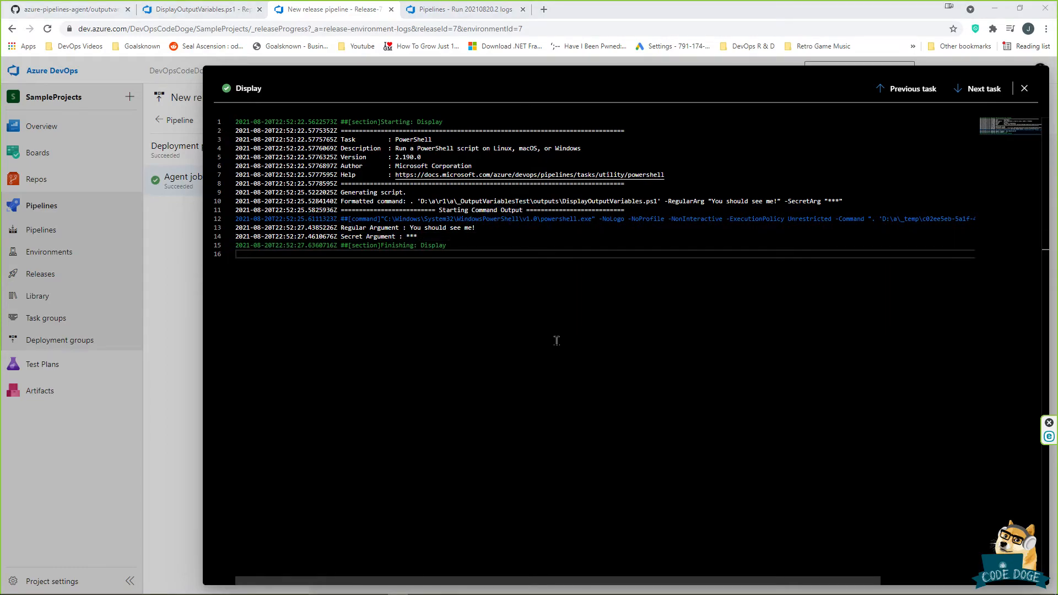